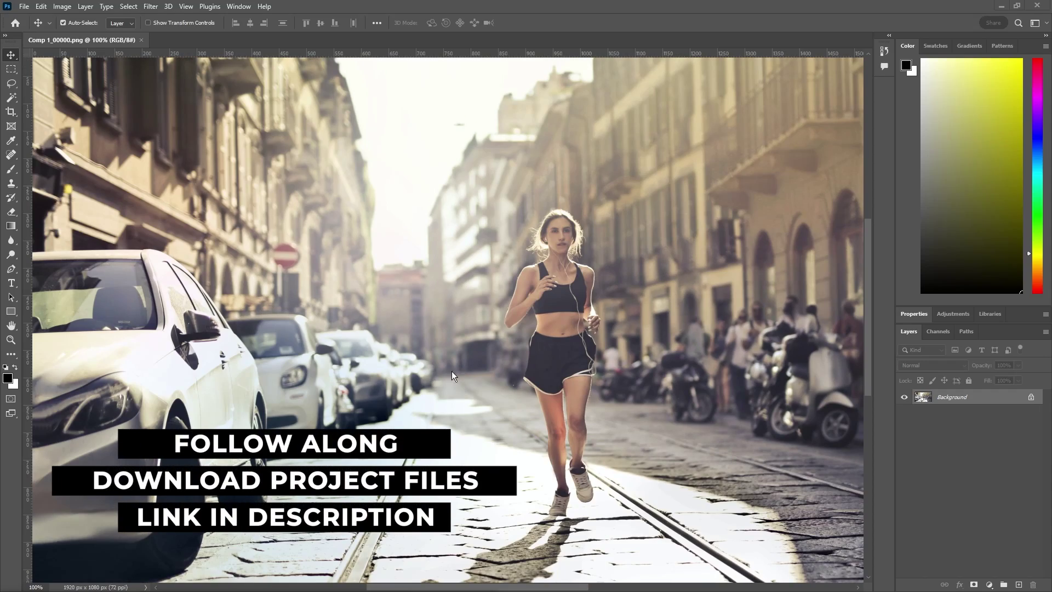
Zoom out on the street photo and open the Filter menu
scroll(452, 370, "down", 5)
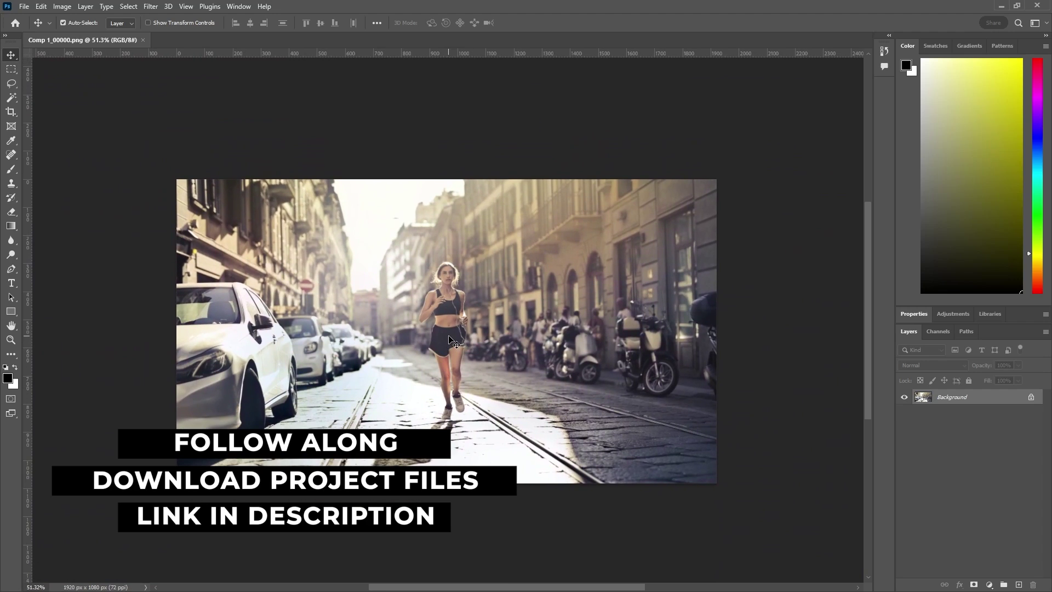
left_click(151, 6)
Download Depth Blur and output only its depth map as a new layer
left_click(172, 50)
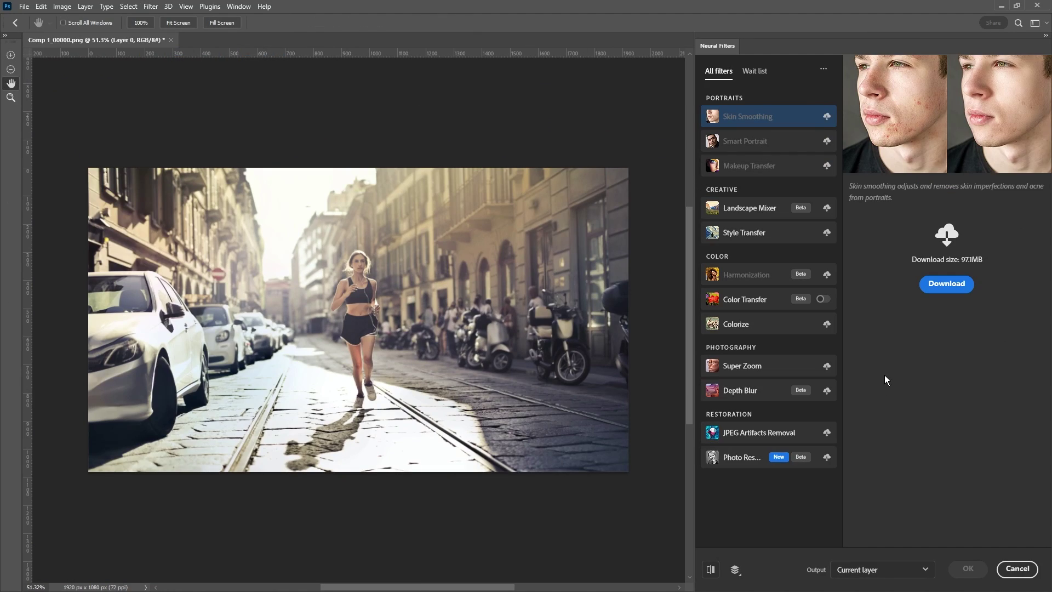
mouse_move(745, 393)
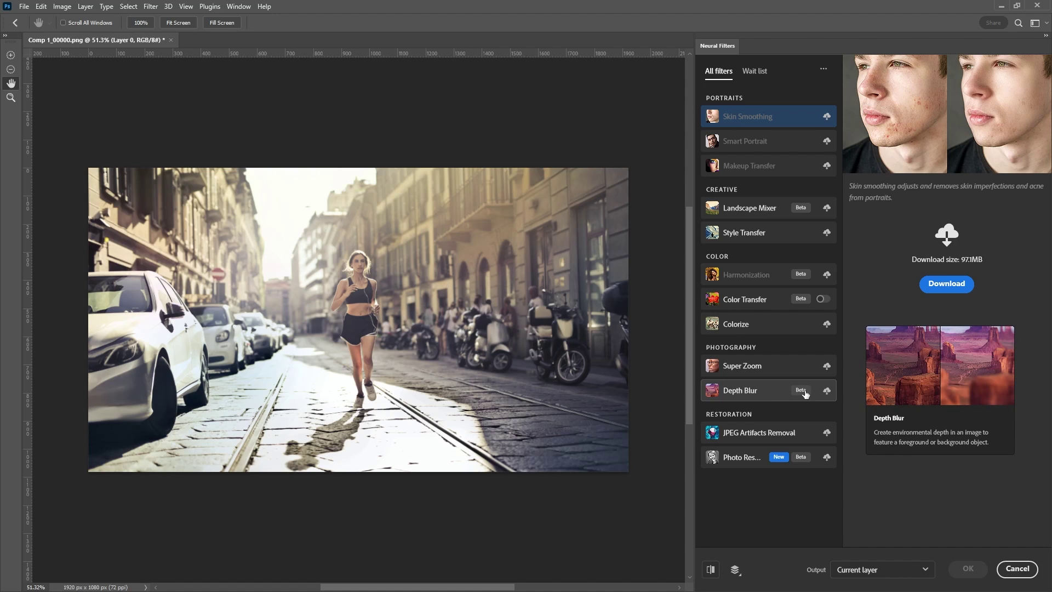
left_click(827, 390)
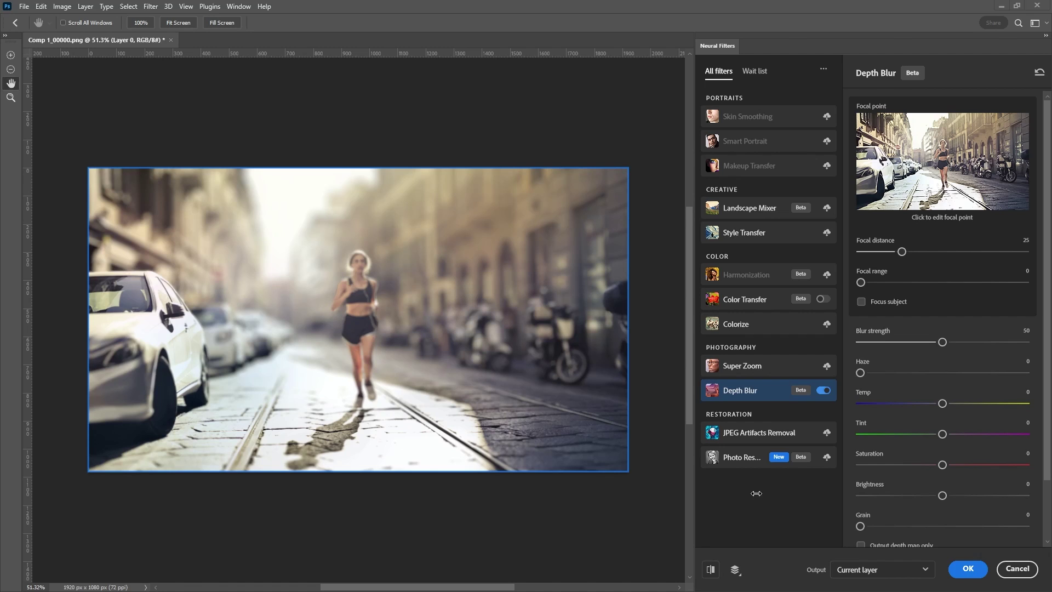
scroll(1046, 424, "down", 3)
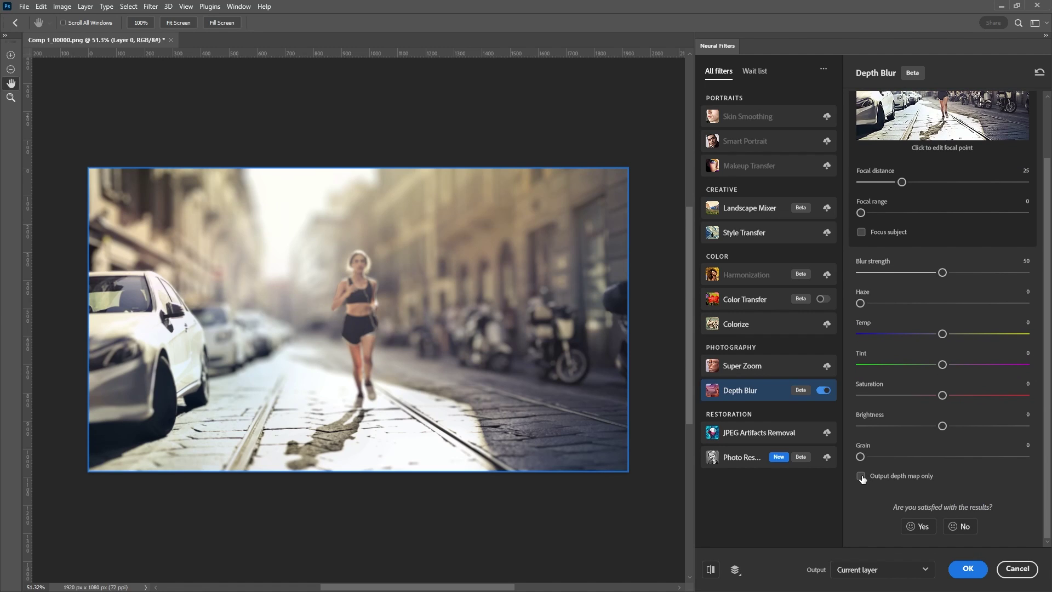
left_click(861, 477)
left_click(968, 568)
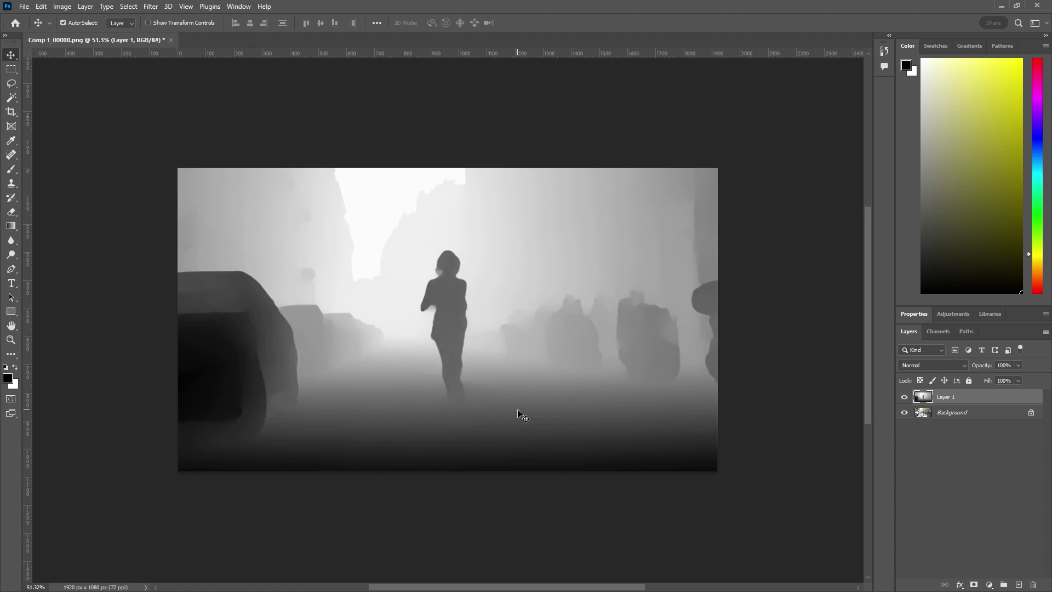
Export the depth map as a JPG, overwriting Comp 1_00000.jpg
left_click(24, 6)
mouse_move(108, 199)
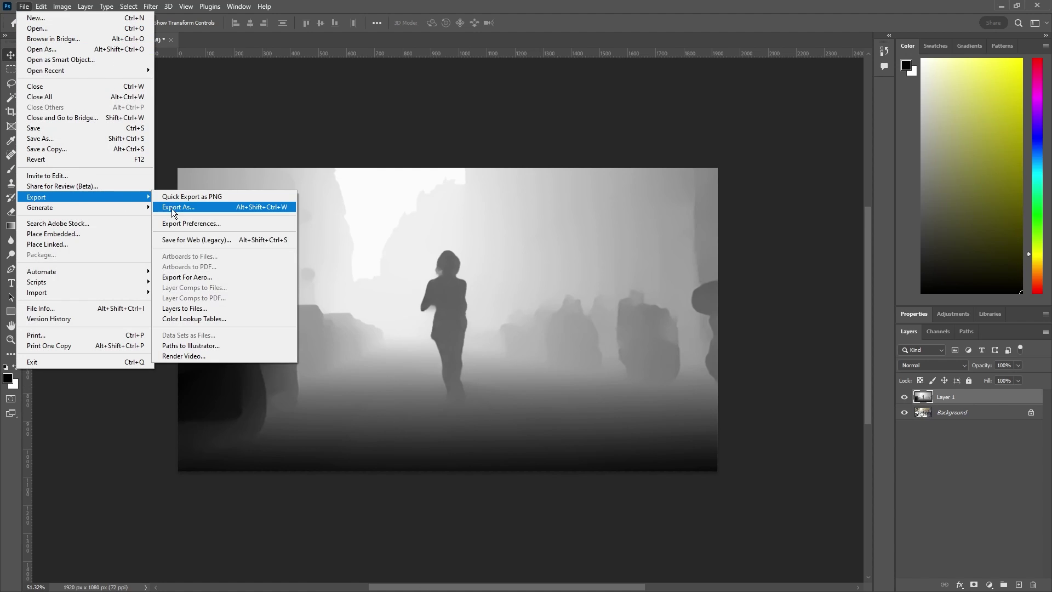
left_click(224, 209)
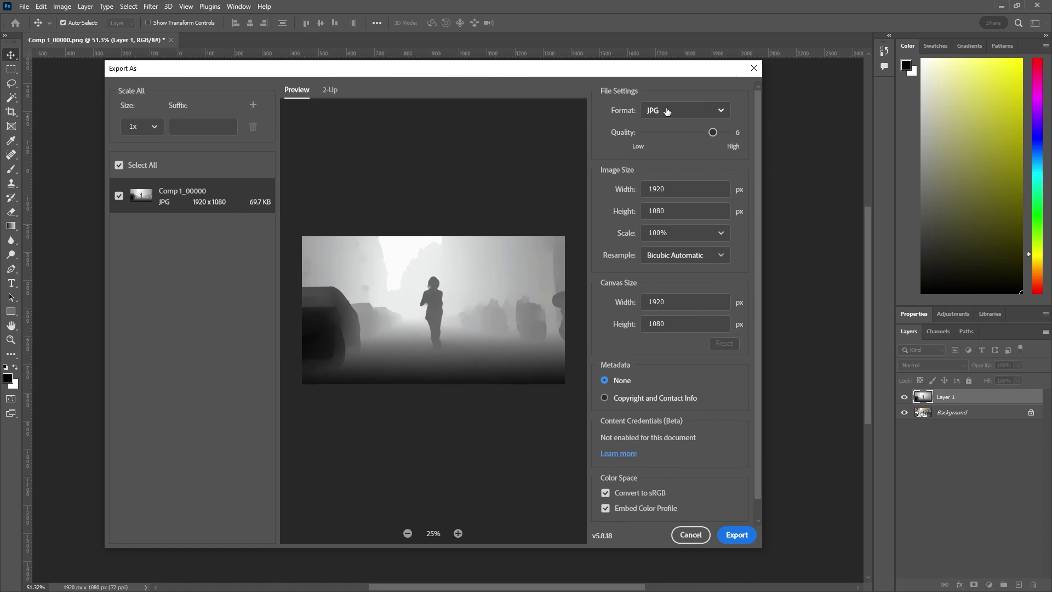
left_click(667, 111)
left_click(659, 147)
left_click(732, 535)
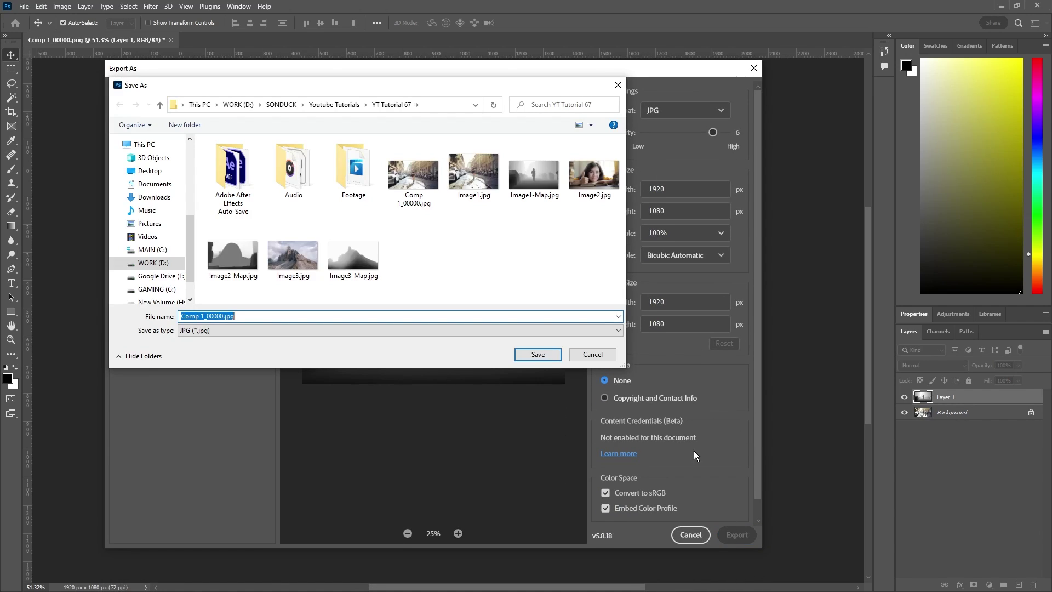
left_click(537, 355)
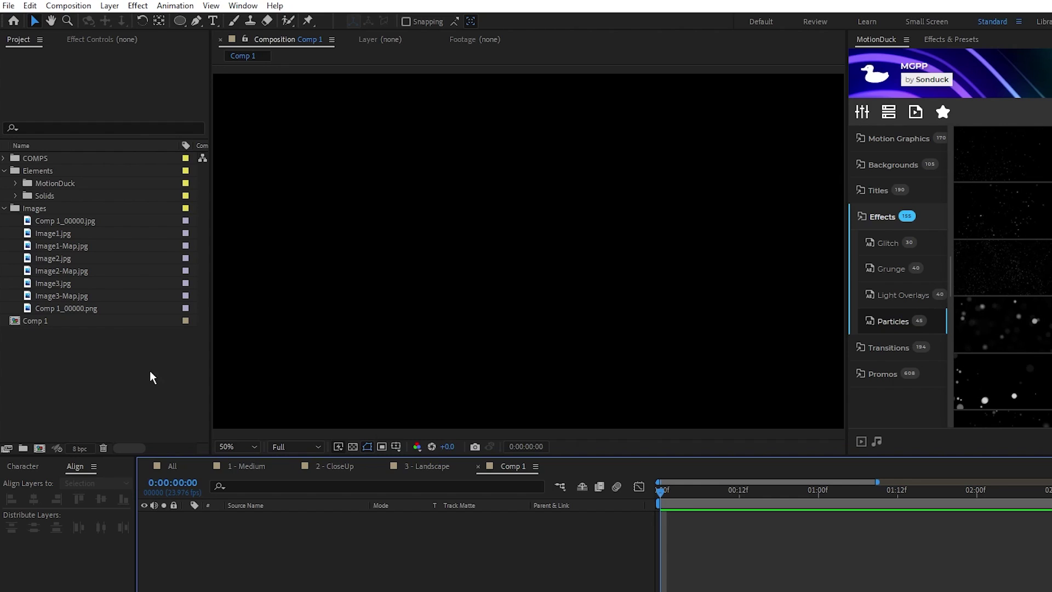
Add the street photo and depth map to Comp 1, blurring the map with Gaussian Blur 200
left_click_drag(42, 308, 269, 517)
left_click_drag(57, 221, 270, 518)
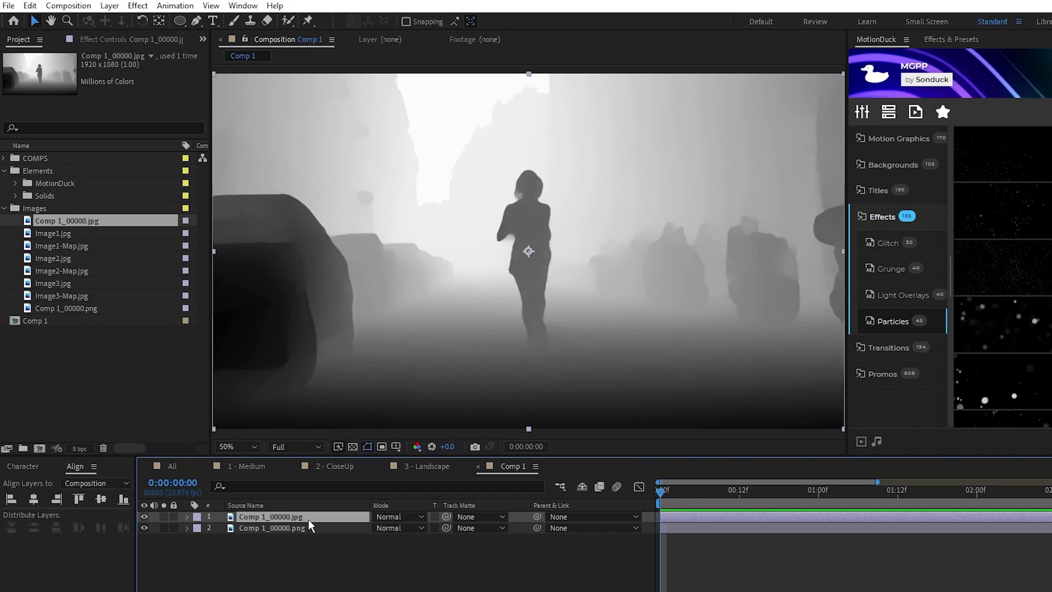
left_click(138, 6)
mouse_move(254, 99)
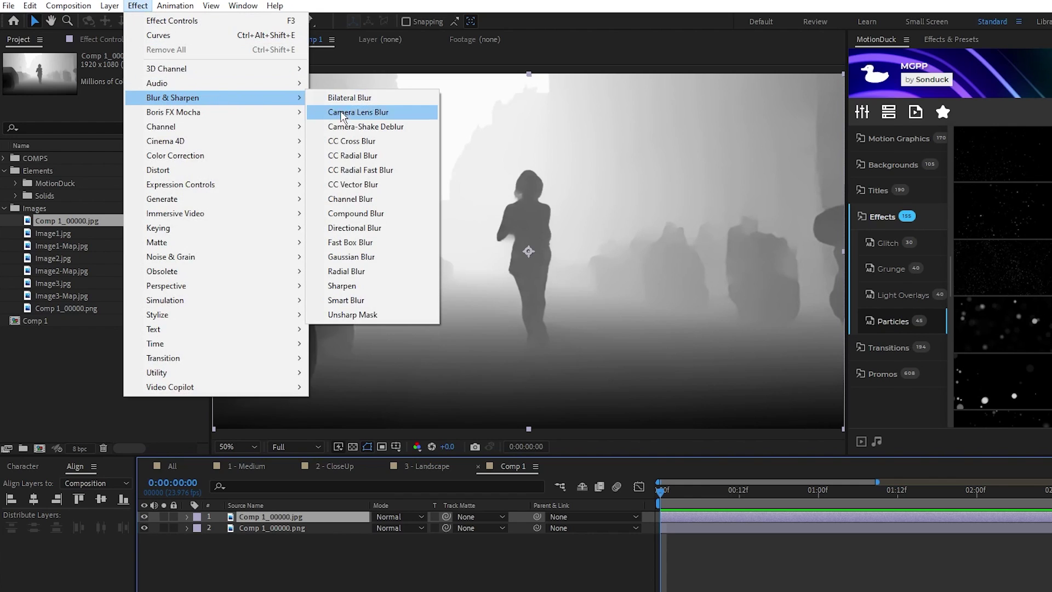
left_click(379, 257)
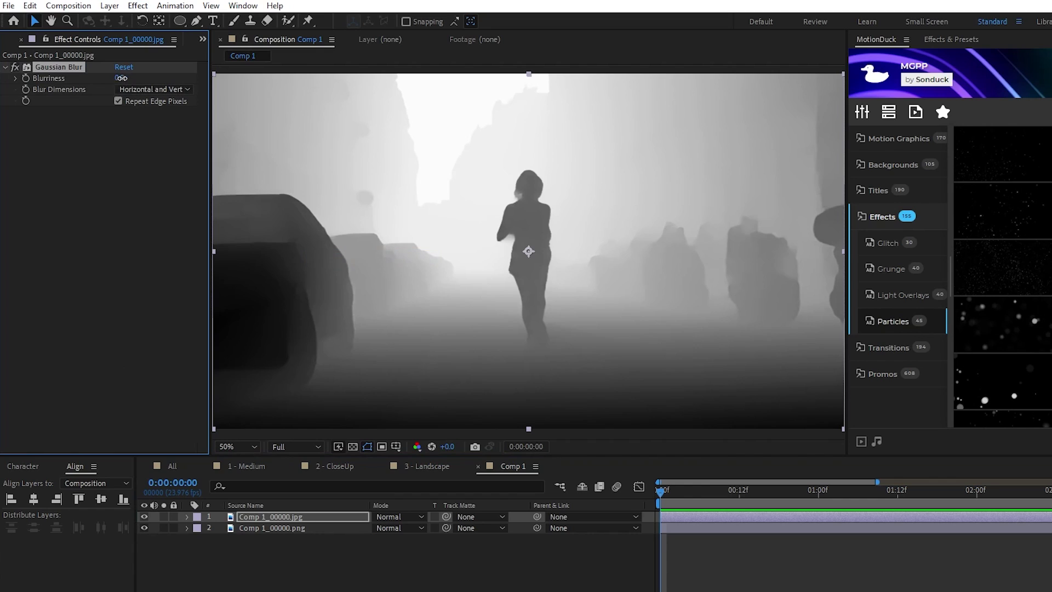
key("Return")
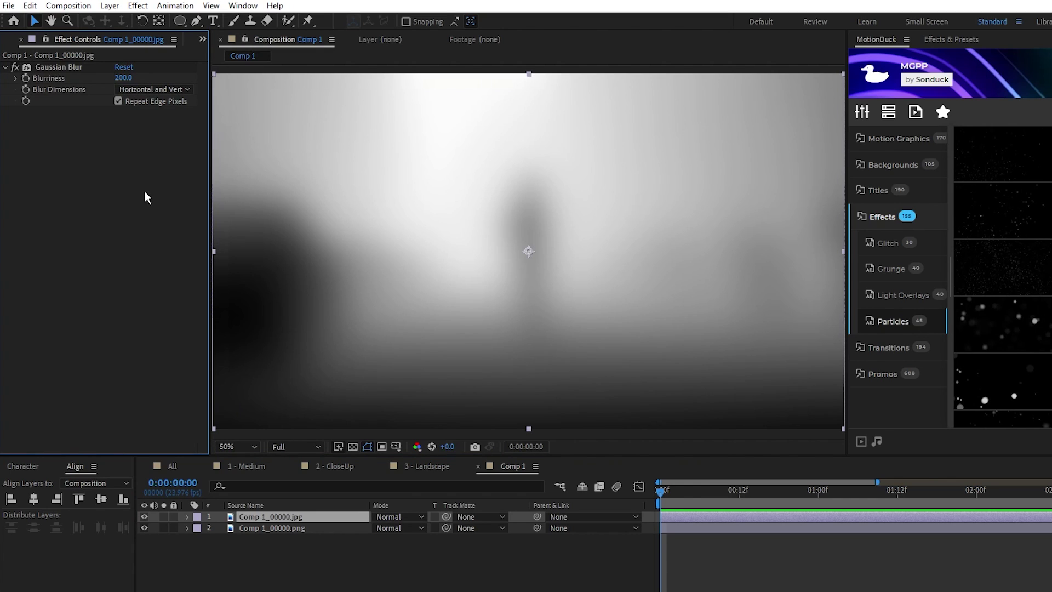
Precompose the blurred depth map as Map 1, moving all attributes into it
right_click(274, 520)
left_click(331, 432)
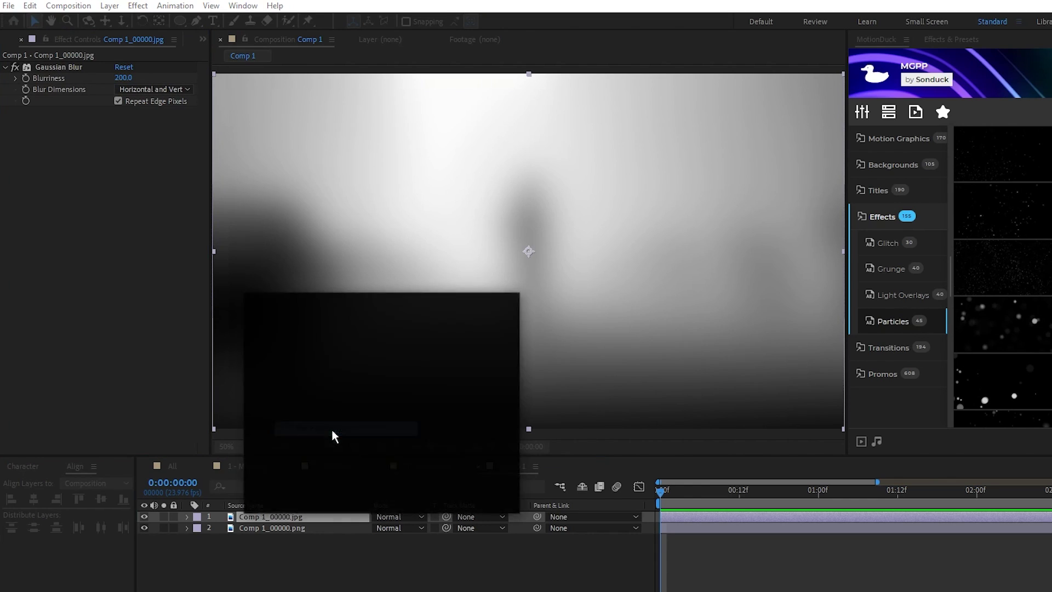
type("Map 1")
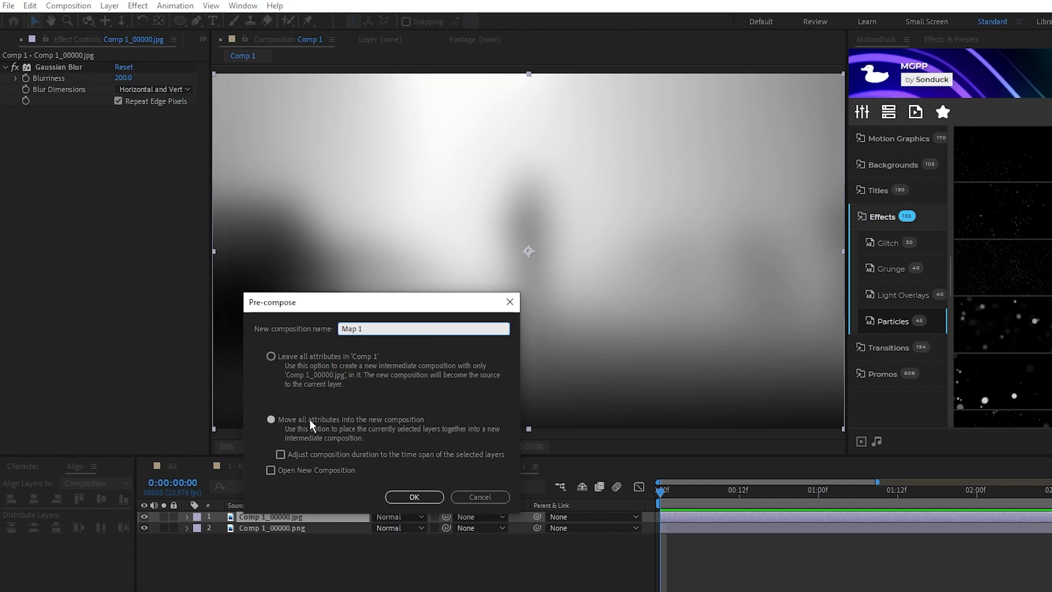
left_click(271, 420)
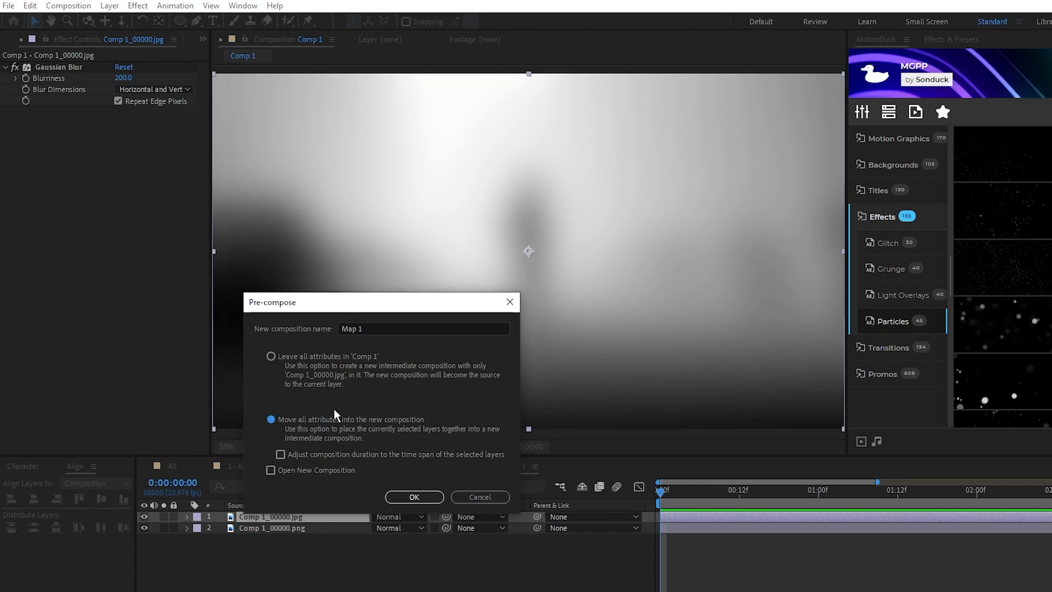
left_click(414, 497)
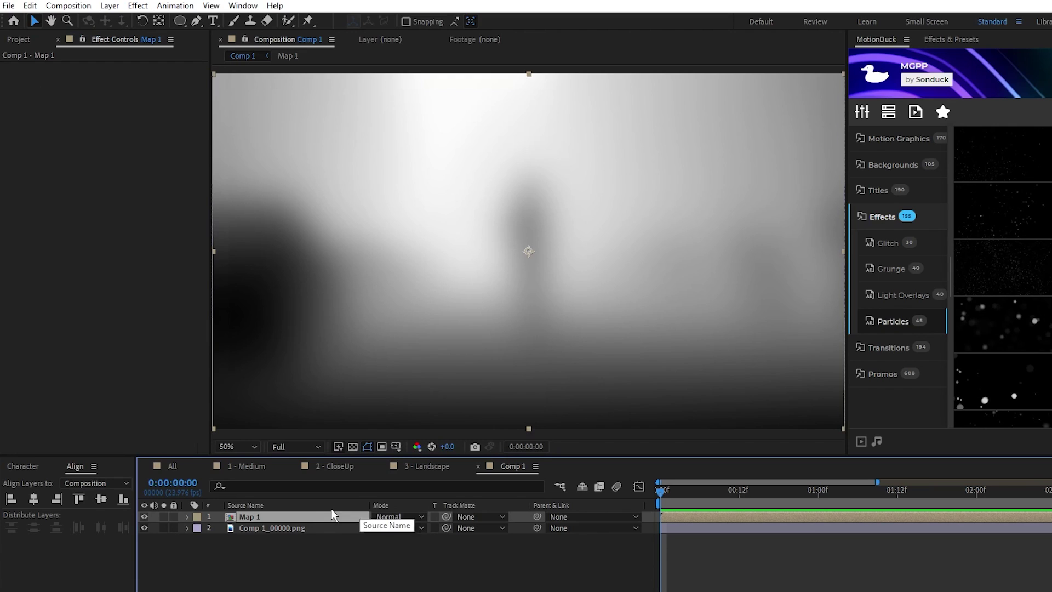
Hide Map 1 and add a new adjustment layer
left_click(145, 516)
left_click(254, 556)
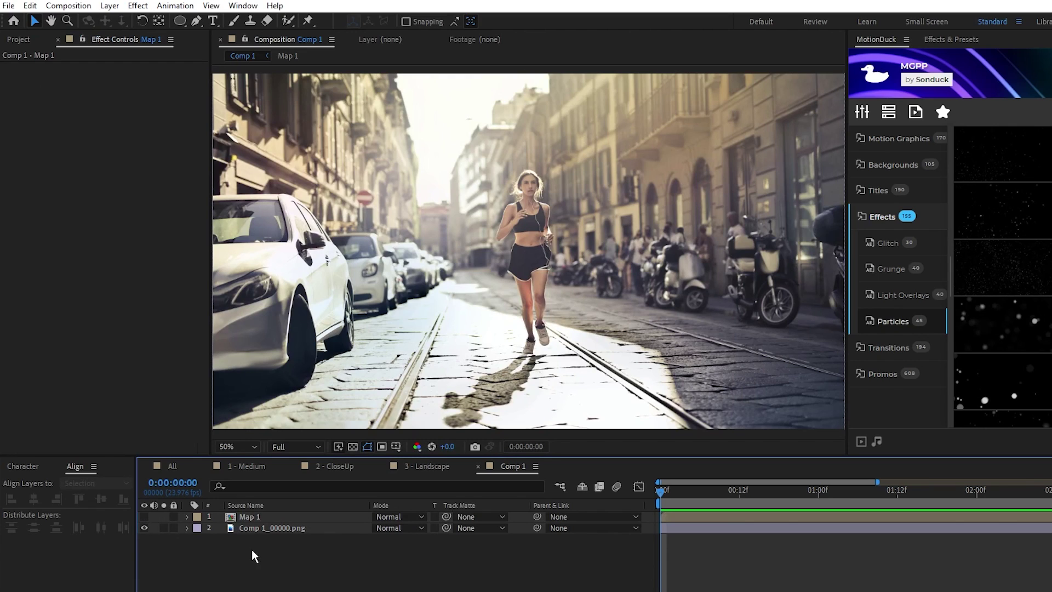
left_click(109, 6)
mouse_move(118, 21)
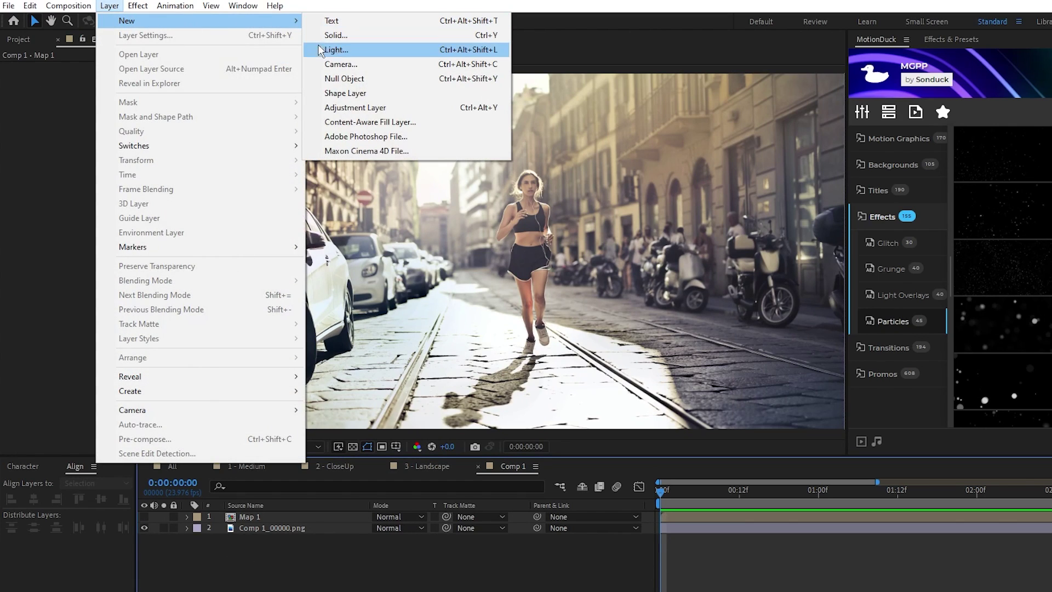
left_click(415, 109)
Apply Displacement Map from Map 1, Luminance for both channels, stretched to fit
left_click(137, 6)
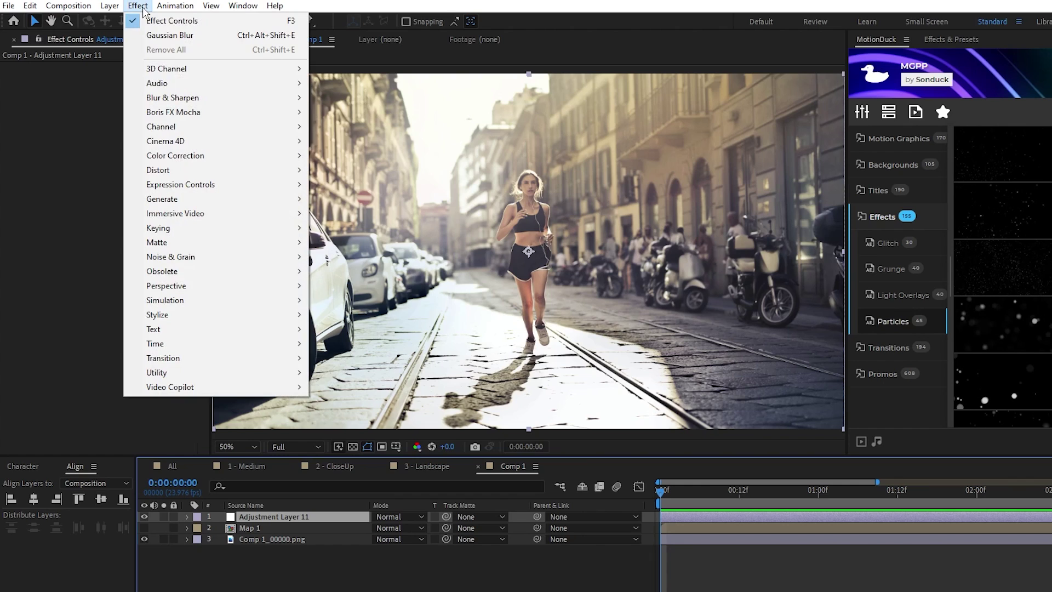
mouse_move(268, 171)
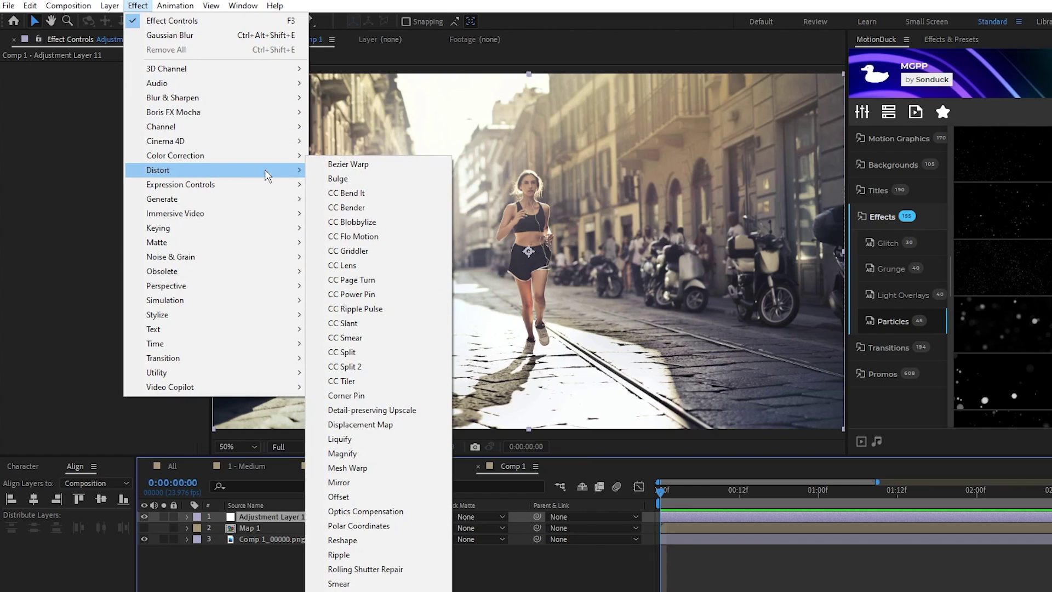
left_click(418, 425)
left_click(143, 80)
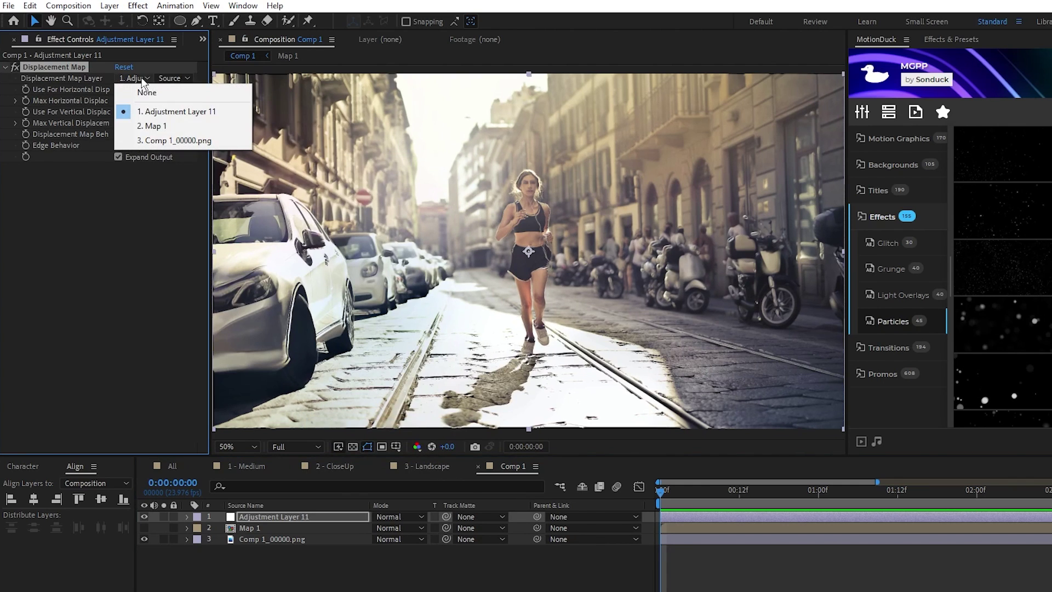
left_click(175, 127)
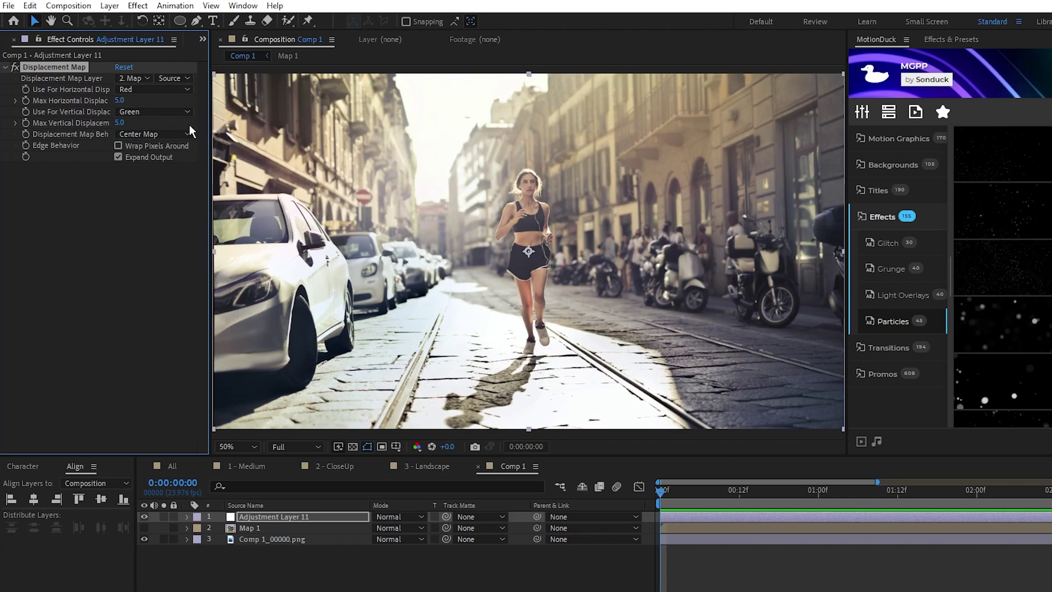
left_click(157, 90)
left_click(159, 161)
left_click(159, 112)
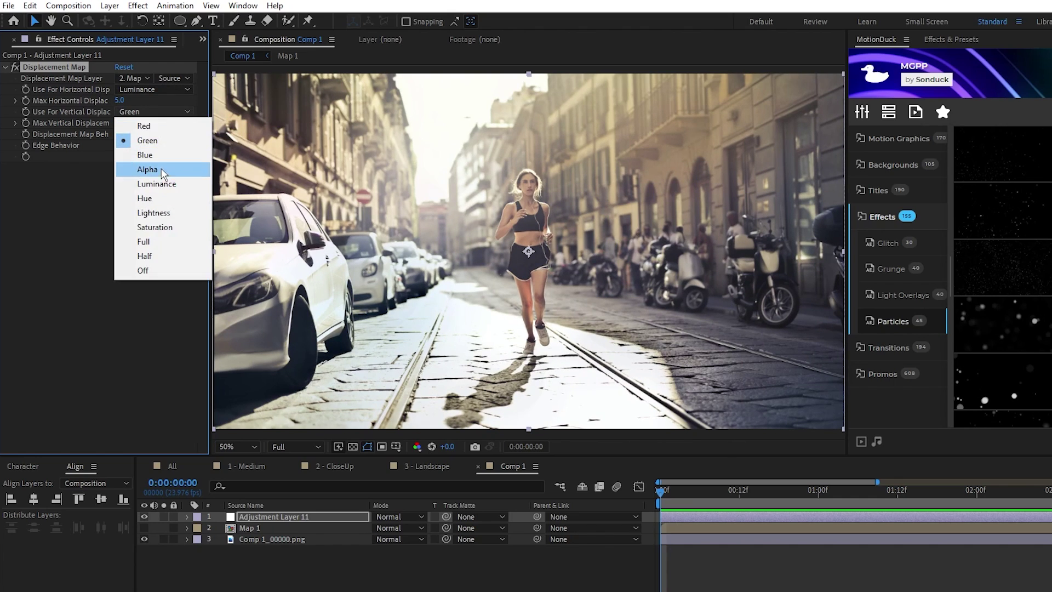
left_click(165, 184)
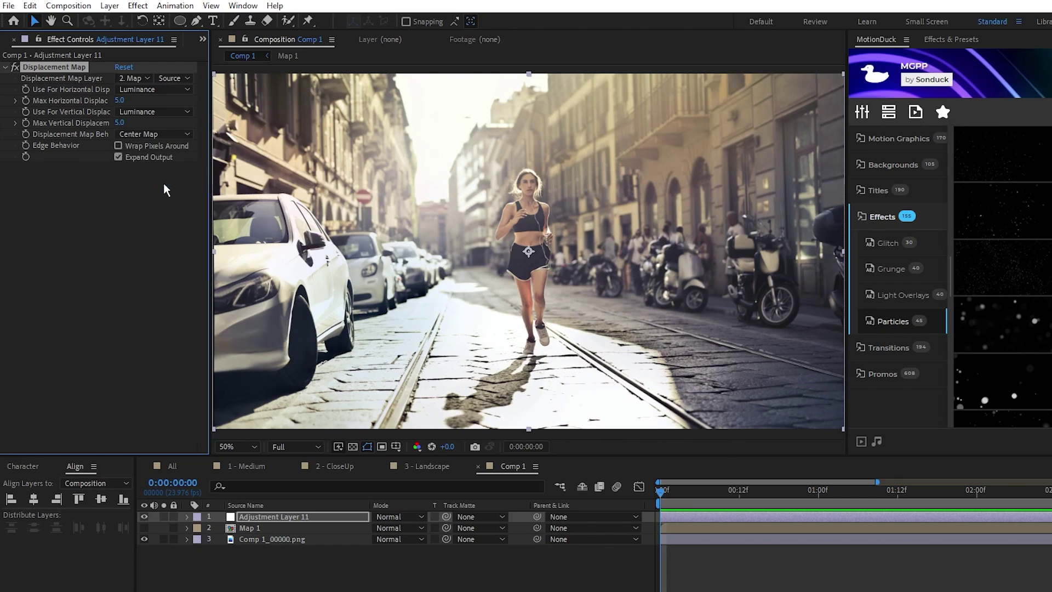
left_click(153, 141)
left_click(146, 165)
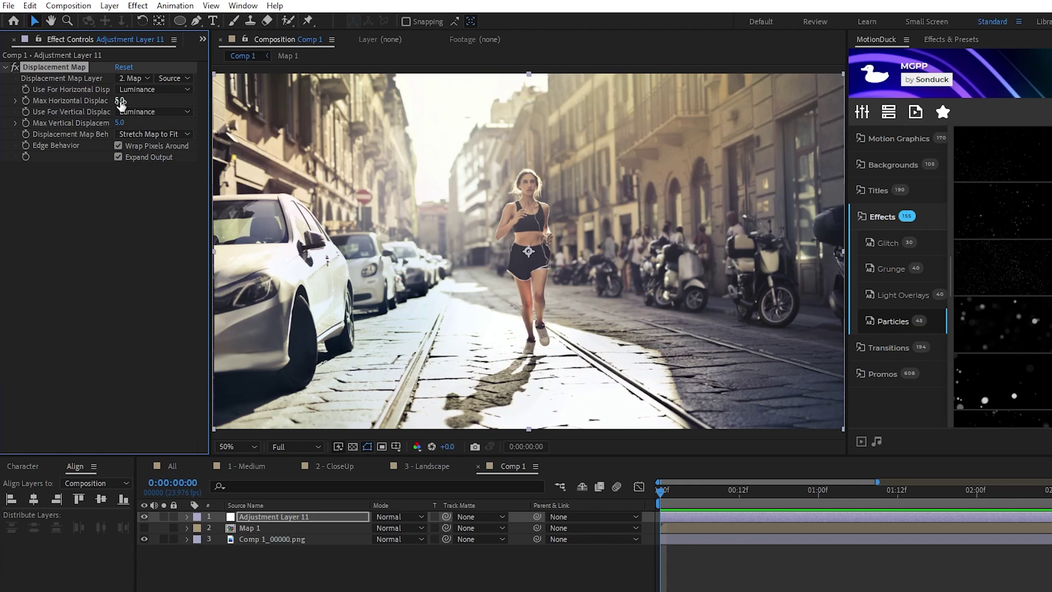
Test extreme displacements of 143 horizontal and -143 vertical, then undo back to 5
left_click_drag(120, 104, 132, 130)
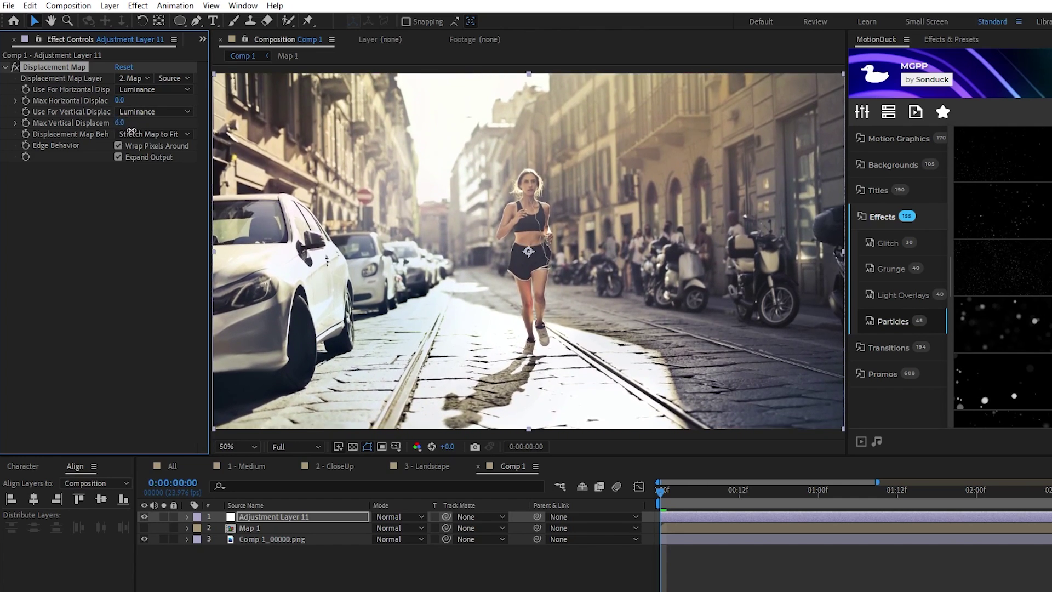
key("ctrl+z")
key("ctrl+z")
key("ctrl+z")
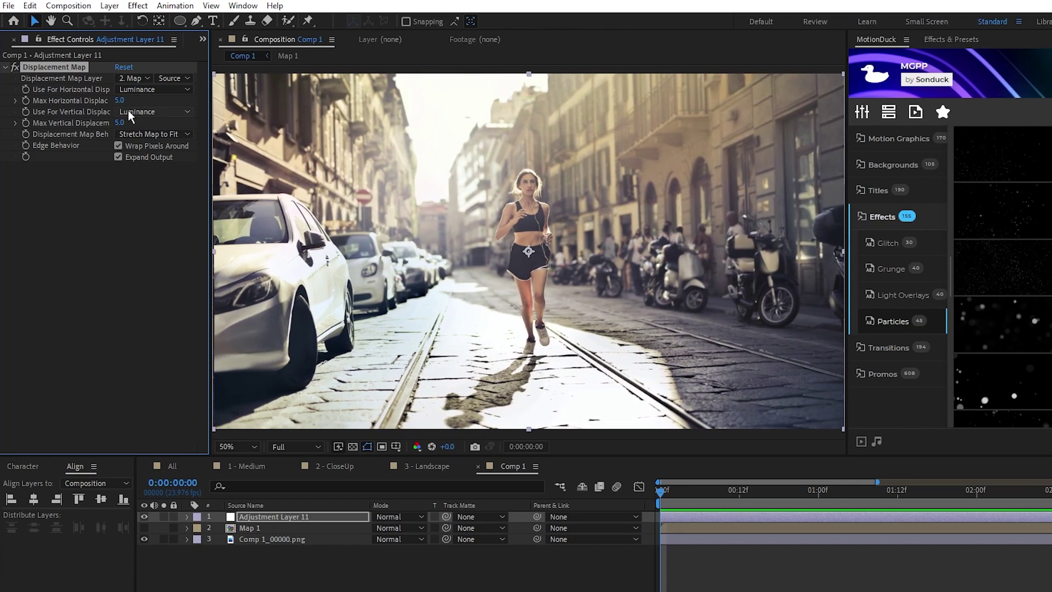
left_click(119, 100)
type("143")
key("Return")
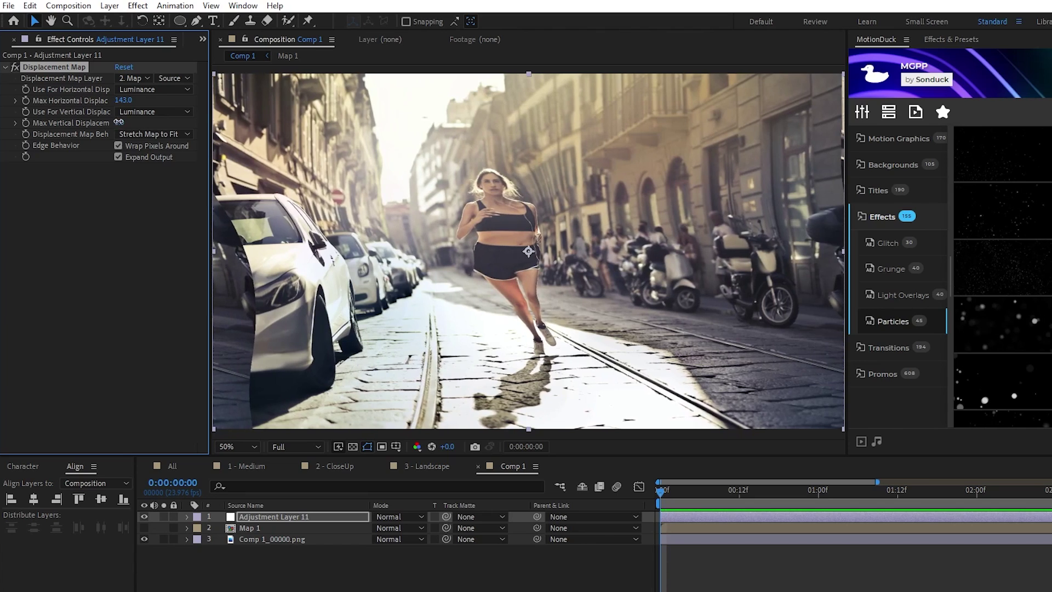
left_click_drag(119, 122, 54, 148)
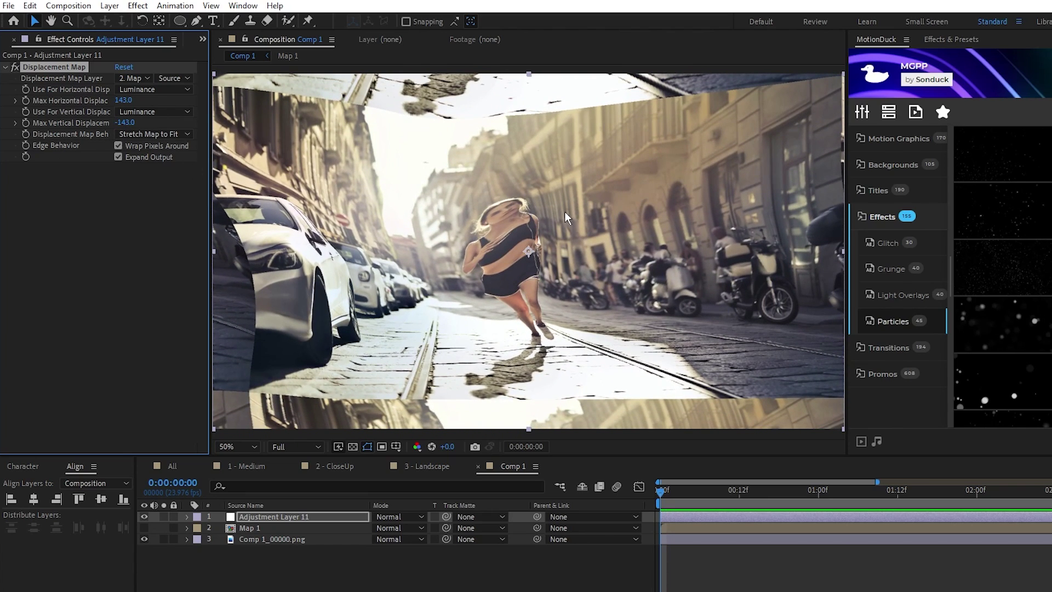
key("ctrl+z")
key("ctrl+z")
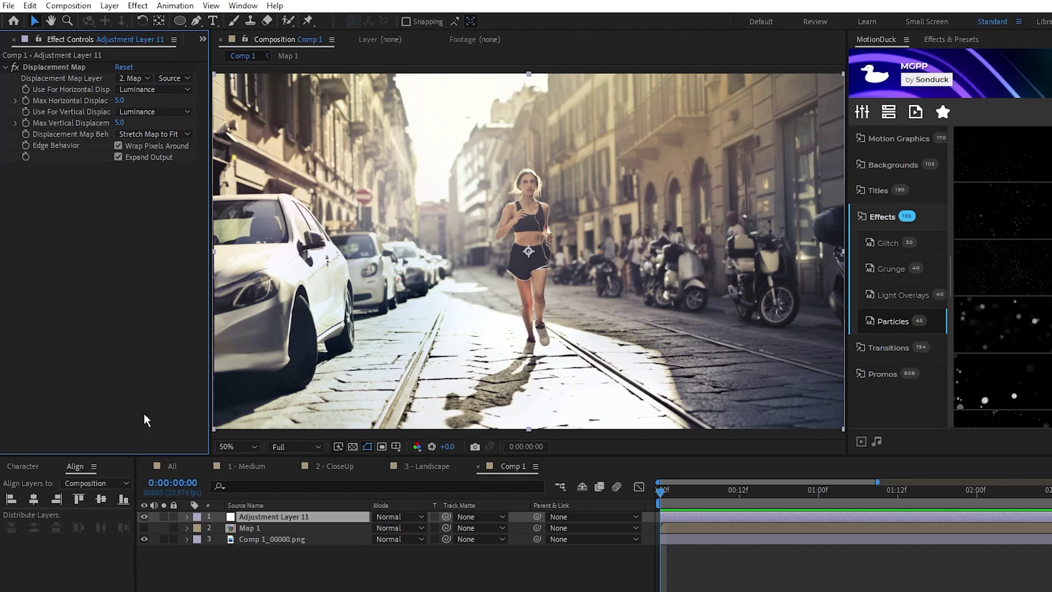
Inspect the Map 1 depth map, toggling its Gaussian Blur off for comparison
left_click(145, 528)
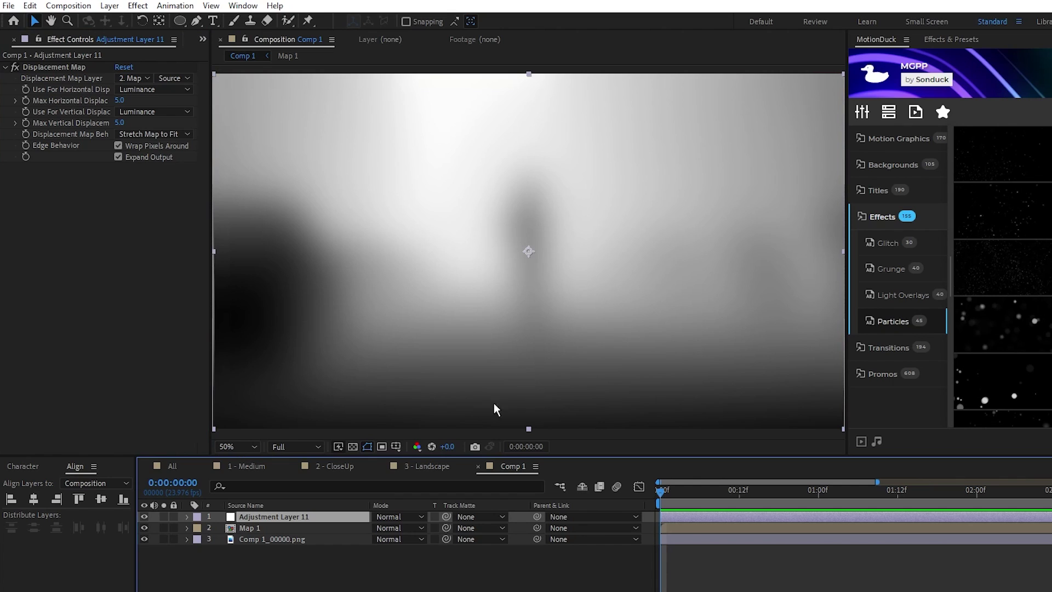
left_click(144, 528)
double_click(264, 528)
left_click(266, 526)
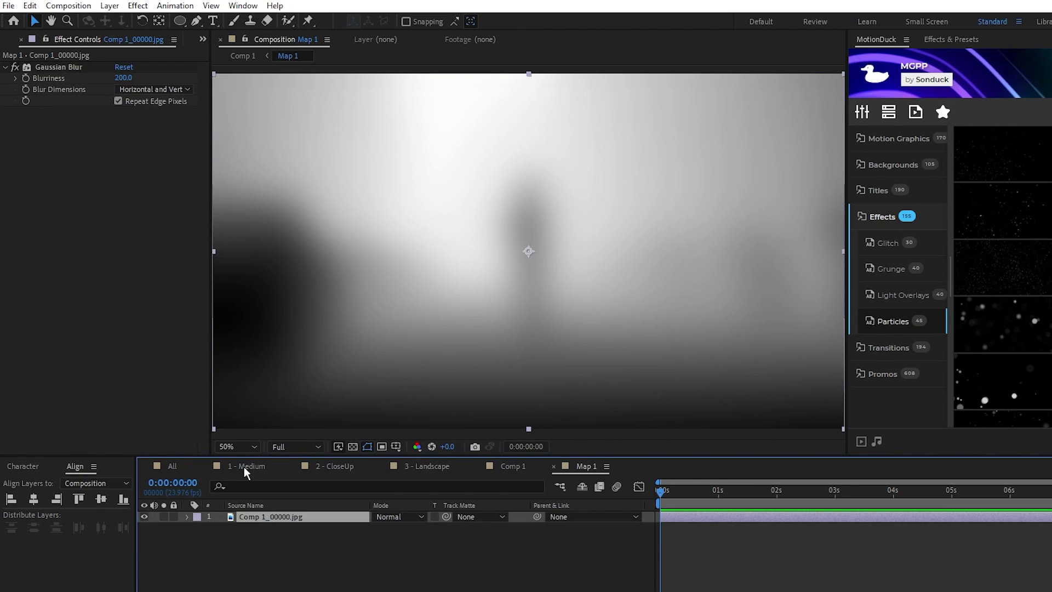
left_click(17, 68)
left_click(514, 466)
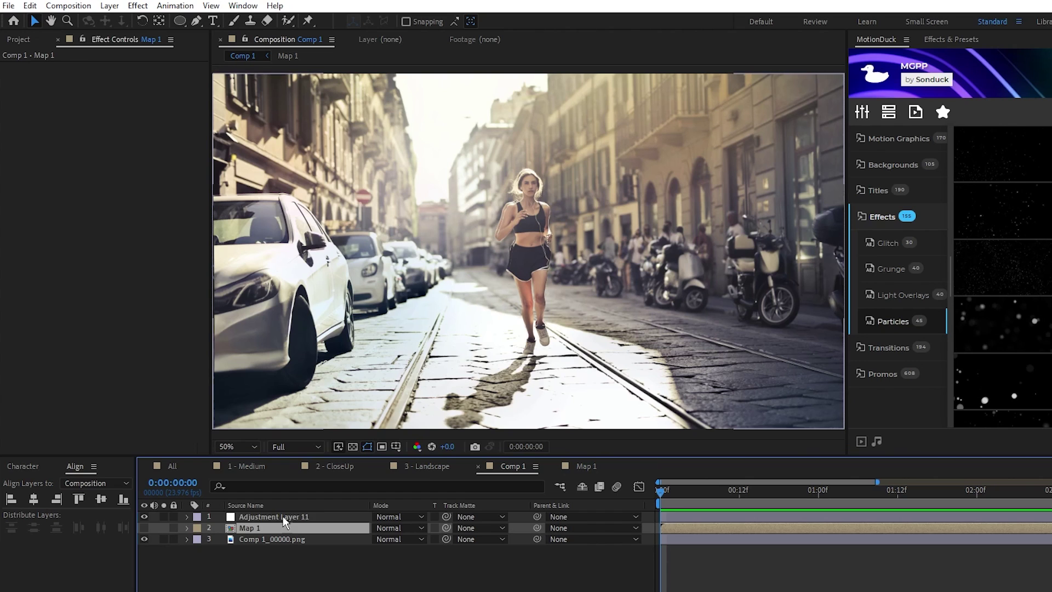
Preview a stronger horizontal displacement, then undo it back to 5
left_click(283, 517)
left_click_drag(119, 101, 139, 130)
key("ctrl+z")
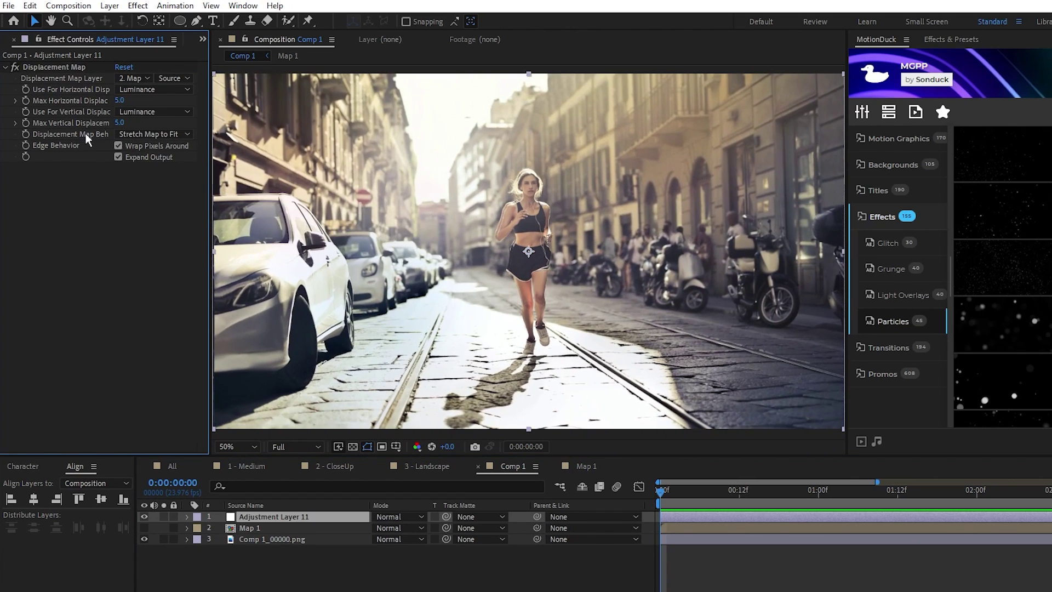
left_click(585, 469)
left_click(513, 467)
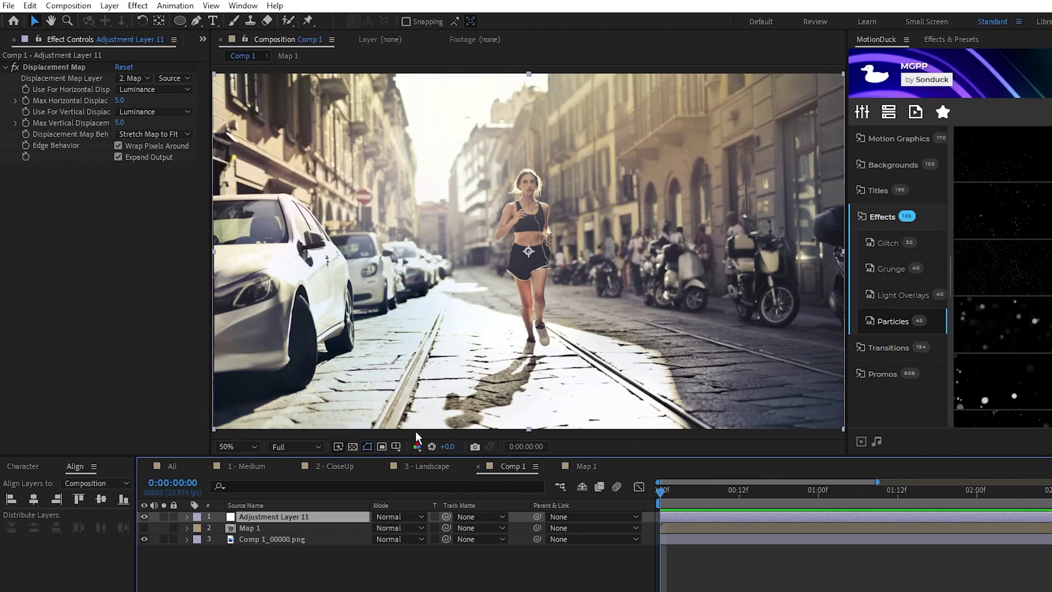
Keyframe both maximum displacements from -15 at 0:00 to 15 at 2:00
left_click(25, 101)
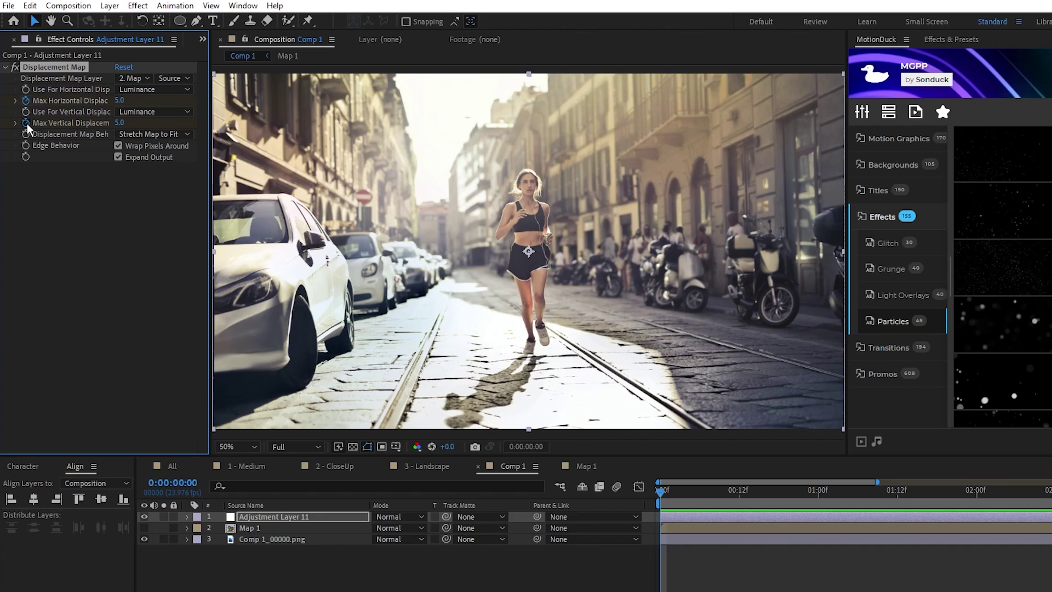
key("Tab")
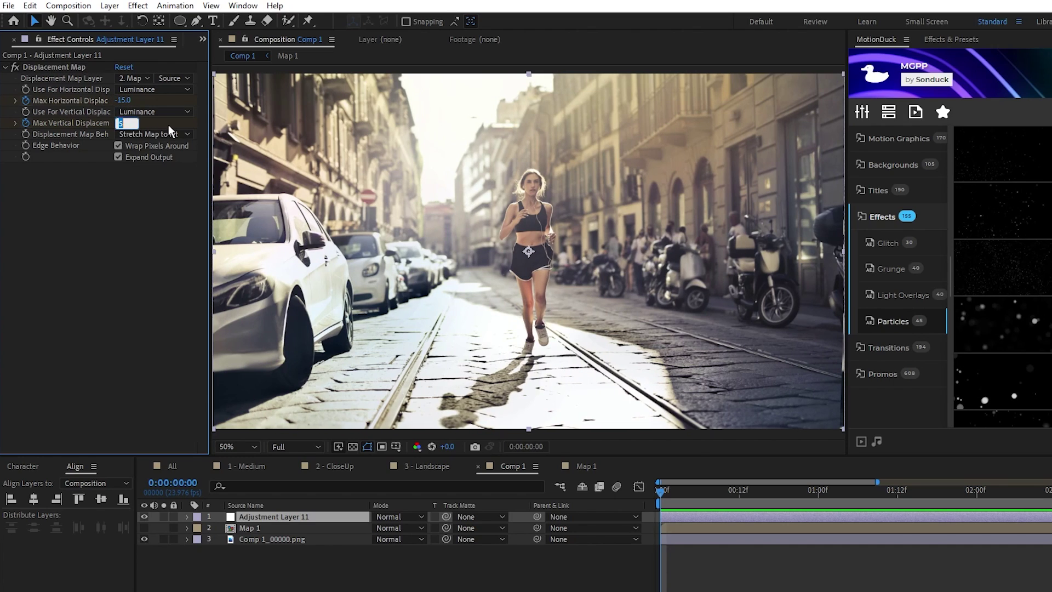
key("Return")
left_click_drag(661, 489, 977, 491)
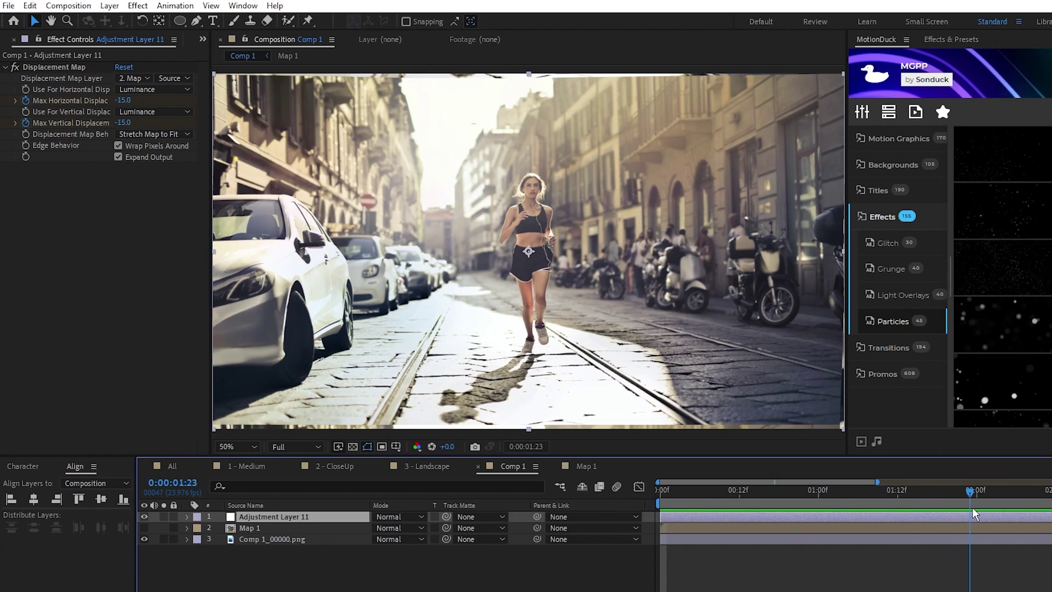
left_click(123, 100)
type("15")
key("Tab")
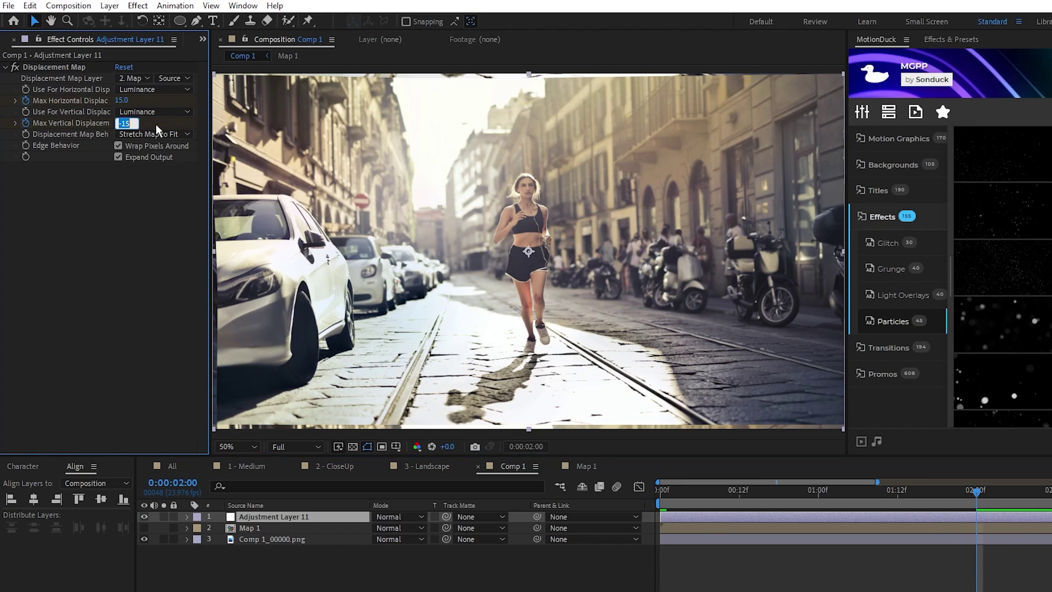
type("15")
key("Return")
Play a preview of the warp animation, then deselect the adjustment layer
key("space")
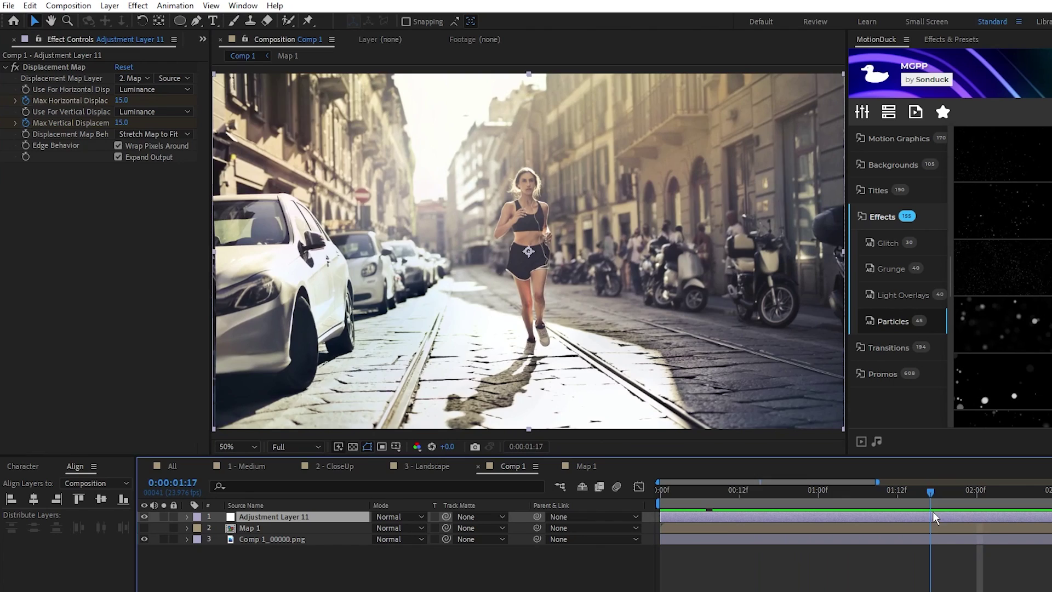
key("space")
key("ctrl+shift+a")
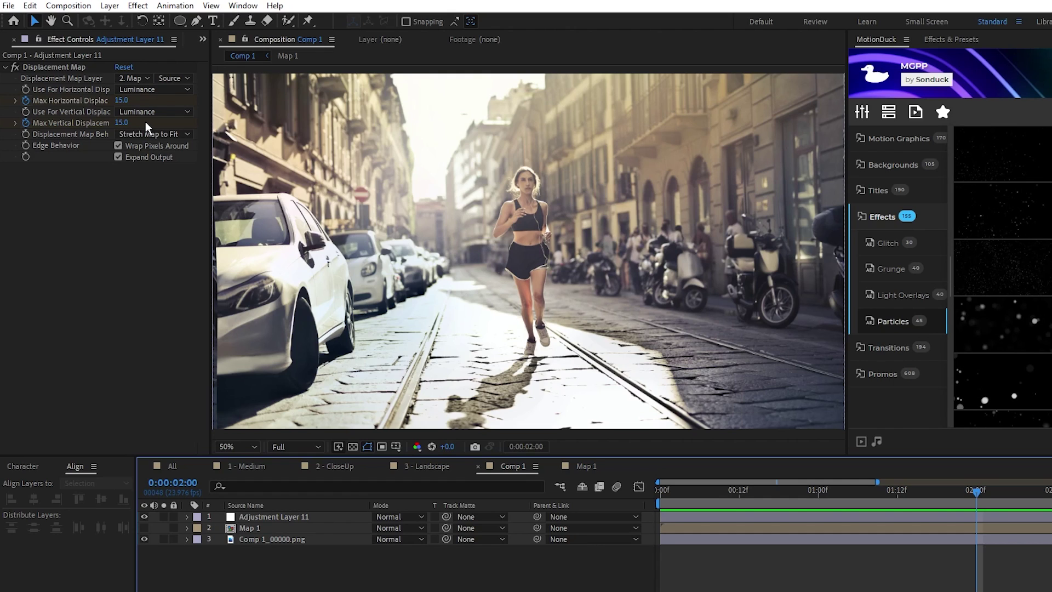
Add a null object and parent the three layers below it to Null 20
left_click(109, 5)
mouse_move(131, 21)
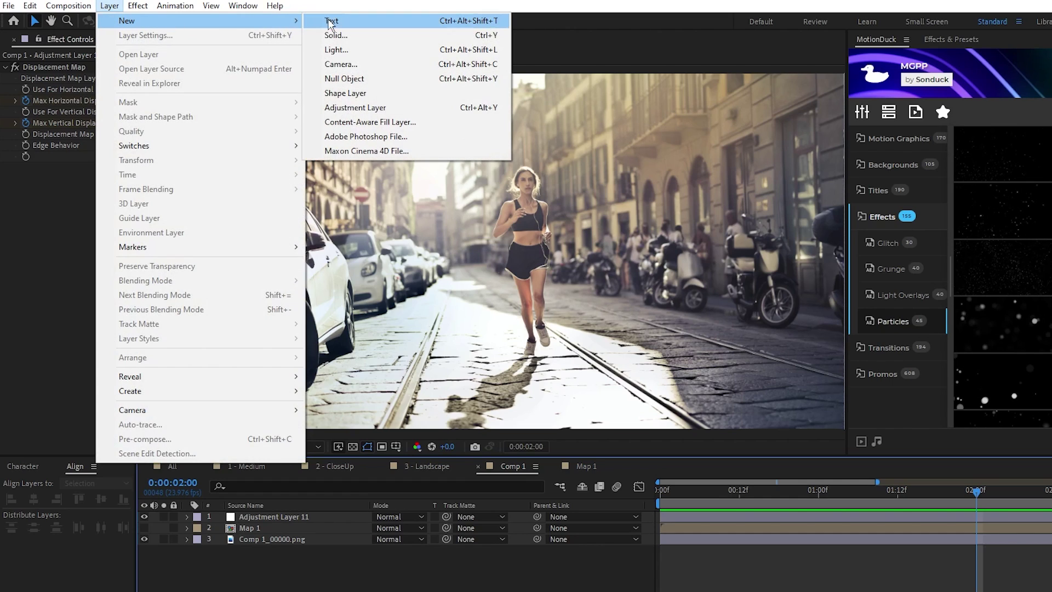
left_click(400, 78)
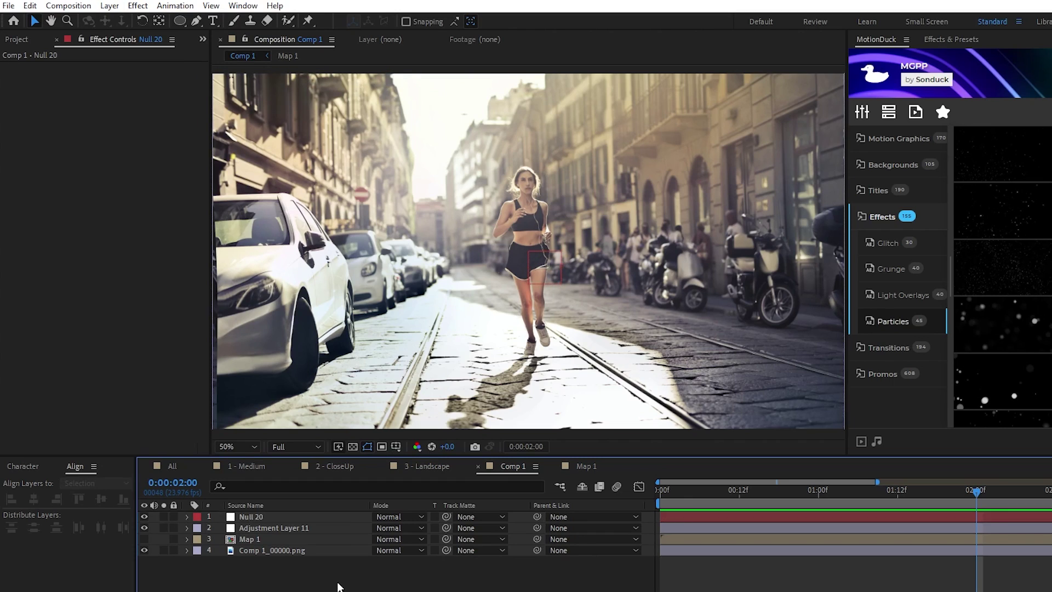
left_click_drag(330, 580, 263, 529)
left_click_drag(537, 528, 251, 516)
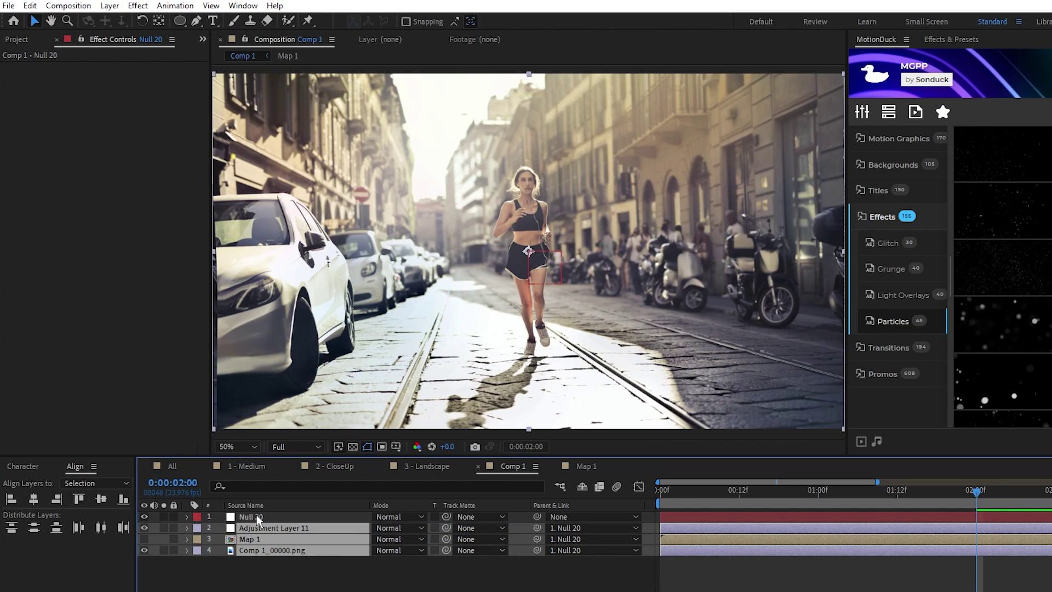
Keyframe Null 20's Scale from 100% at 0:00 to 110% at 2:00
left_click(249, 517)
key("Home")
key("s")
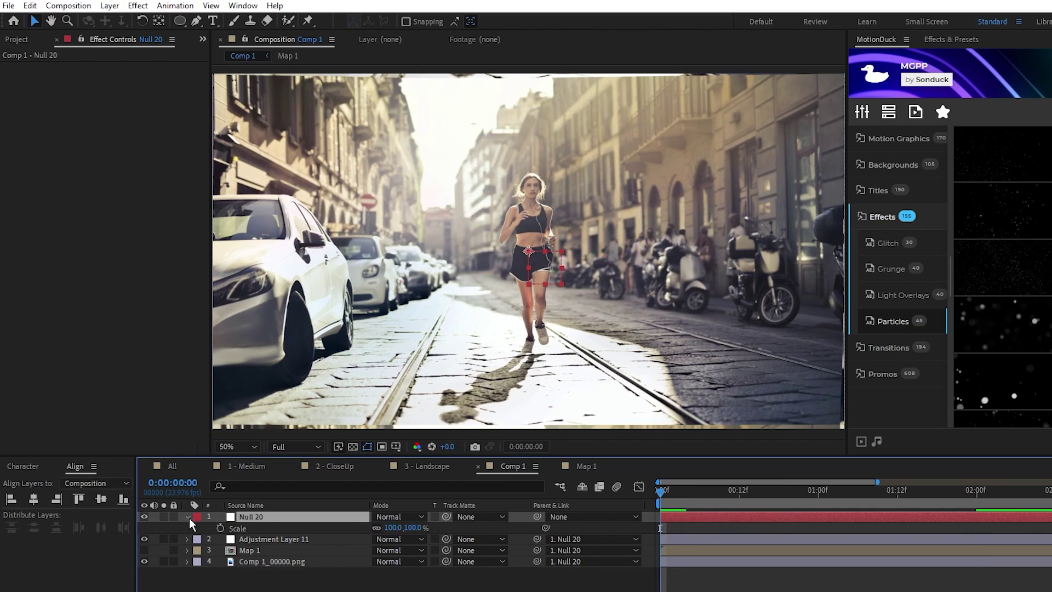
left_click(220, 528)
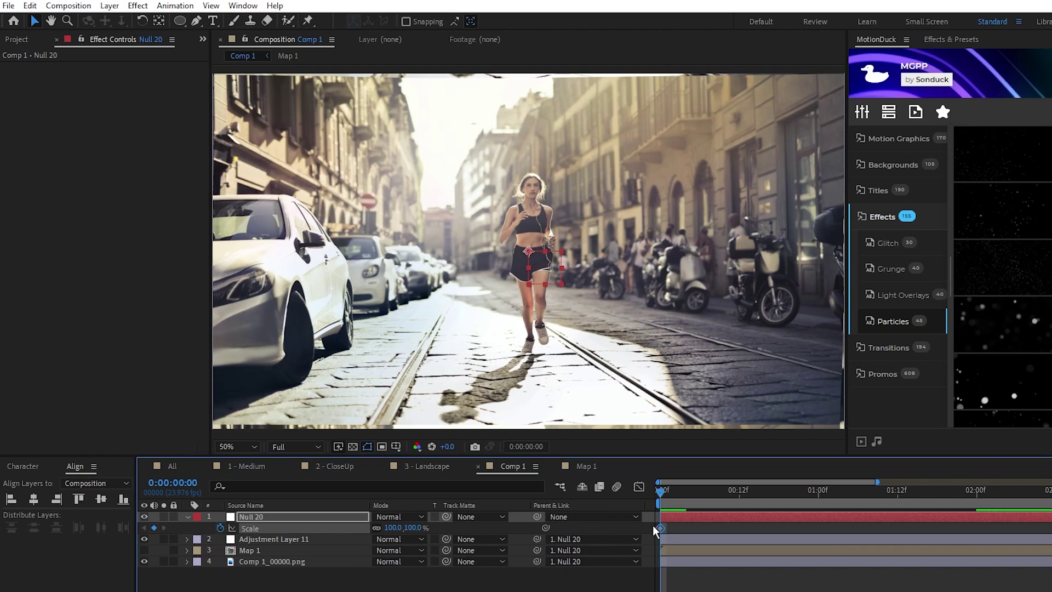
left_click_drag(661, 490, 979, 518)
type("10")
key("Return")
Collapse Null 20, return to 0:00, and add a fullscreen MotionDuck Particles preset
left_click(187, 517)
key("Home")
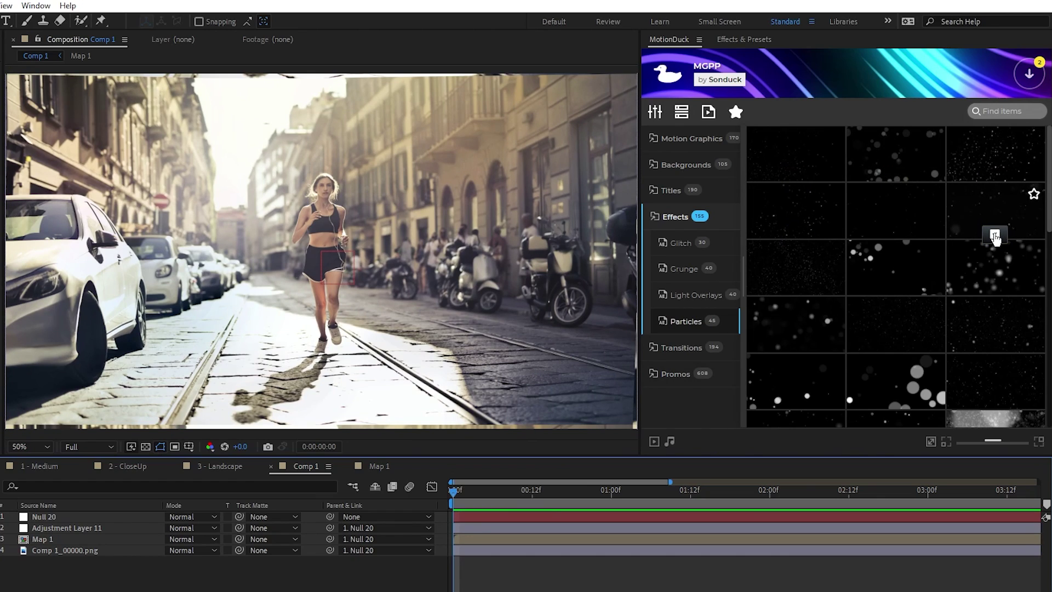
left_click(995, 236)
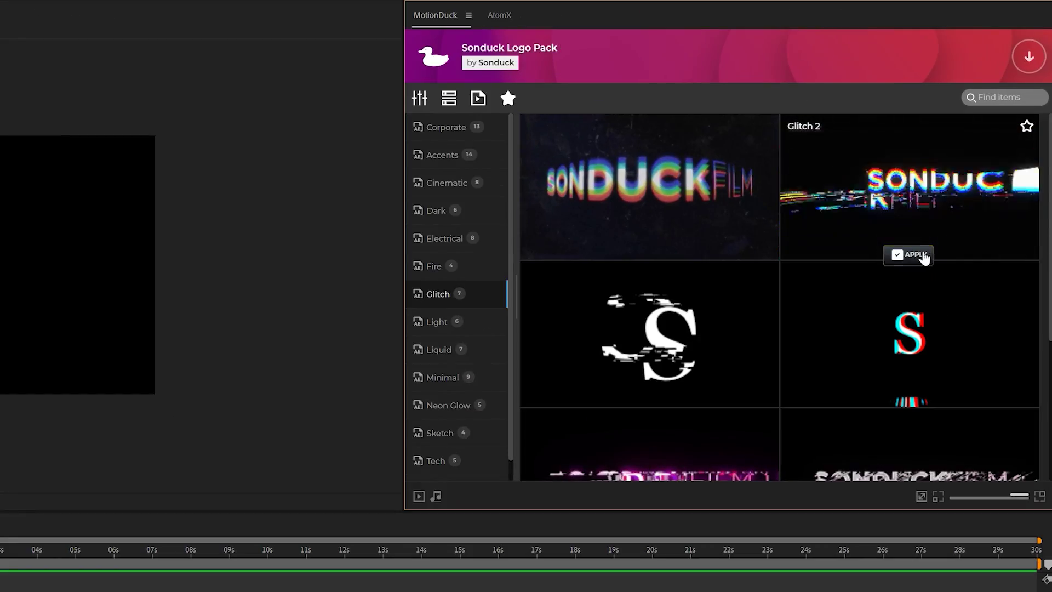
Apply the Glitch 2 logo animation and the Title 07 title template from MotionDuck
left_click(922, 257)
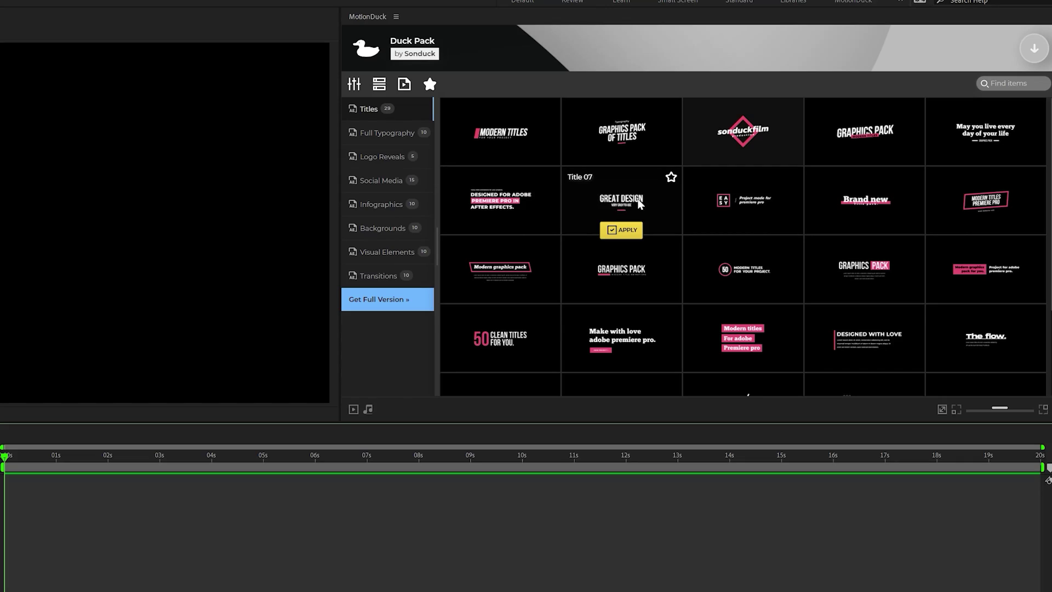
left_click(623, 230)
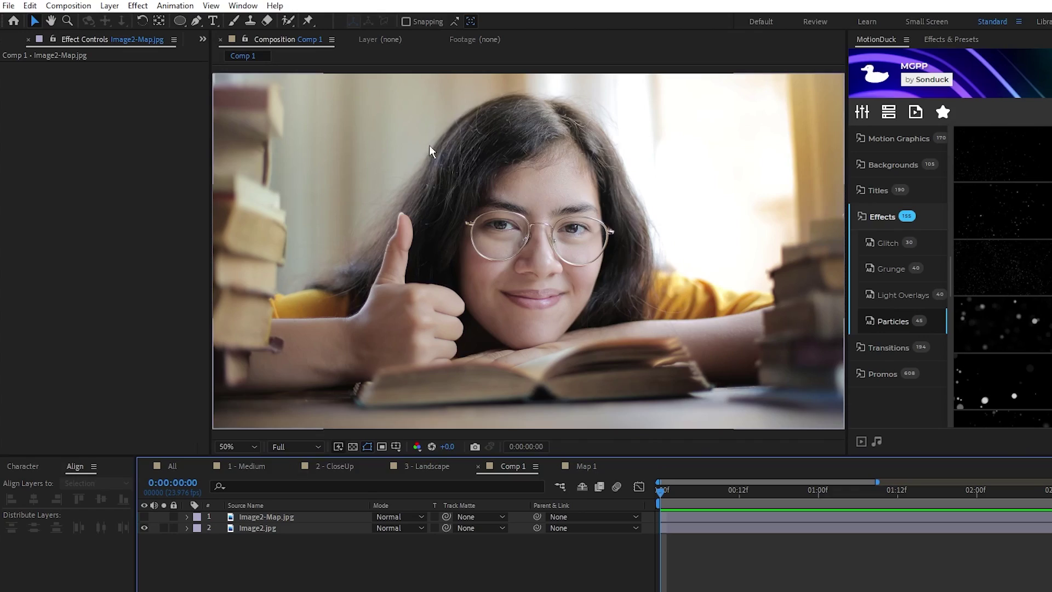
Compare the close-up photo against the Image2-Map.jpg depth map, leaving the map visible
left_click(144, 516)
left_click(146, 517)
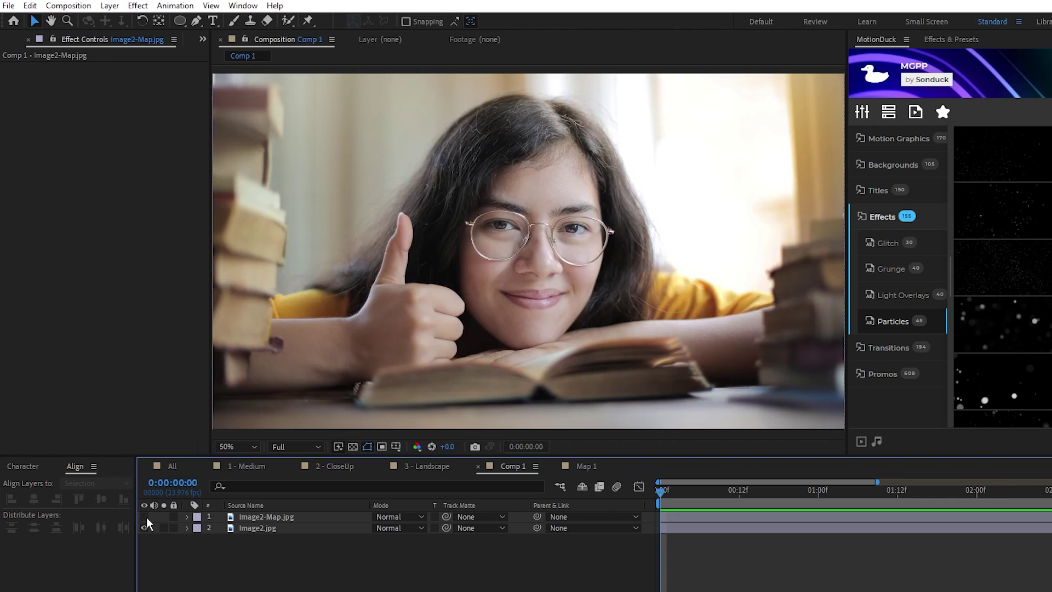
left_click(146, 518)
left_click(146, 517)
left_click(146, 517)
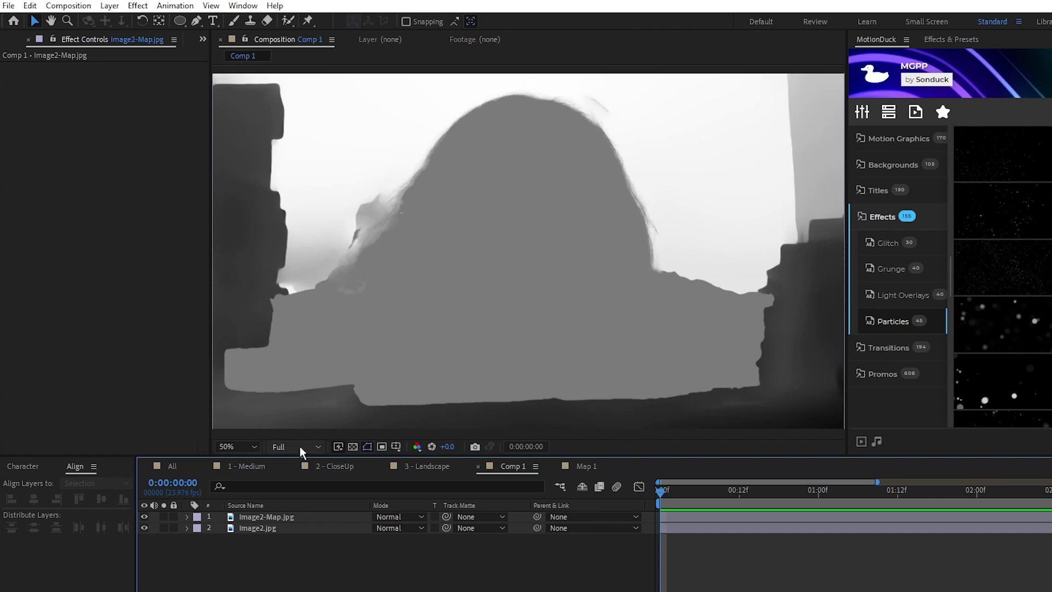
left_click(144, 517)
left_click(144, 516)
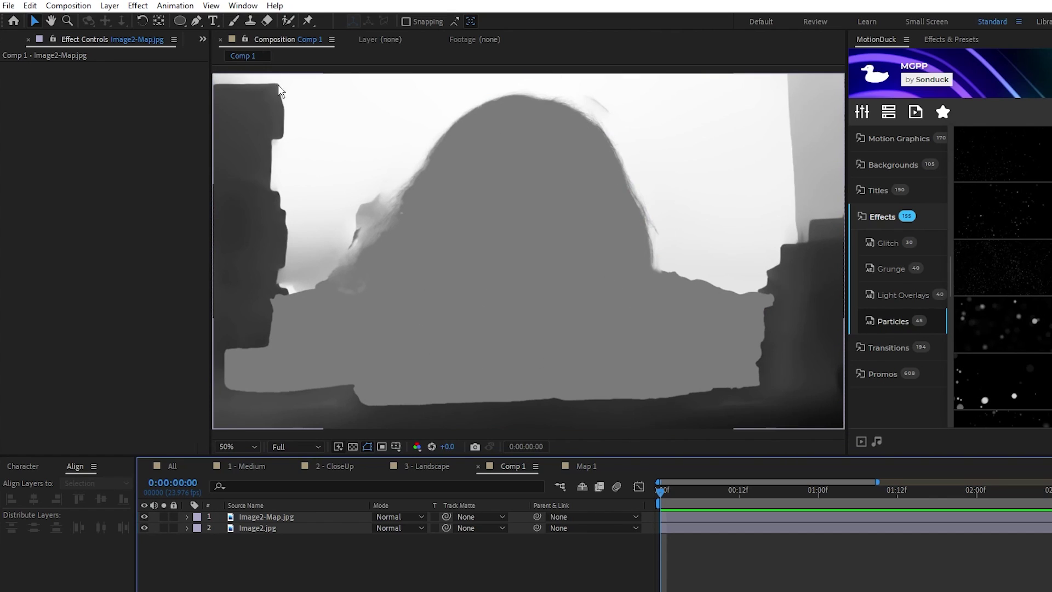
left_click(180, 20)
Set new shapes to a black (000000) fill with no stroke
left_click(398, 22)
key("Return")
left_click(413, 22)
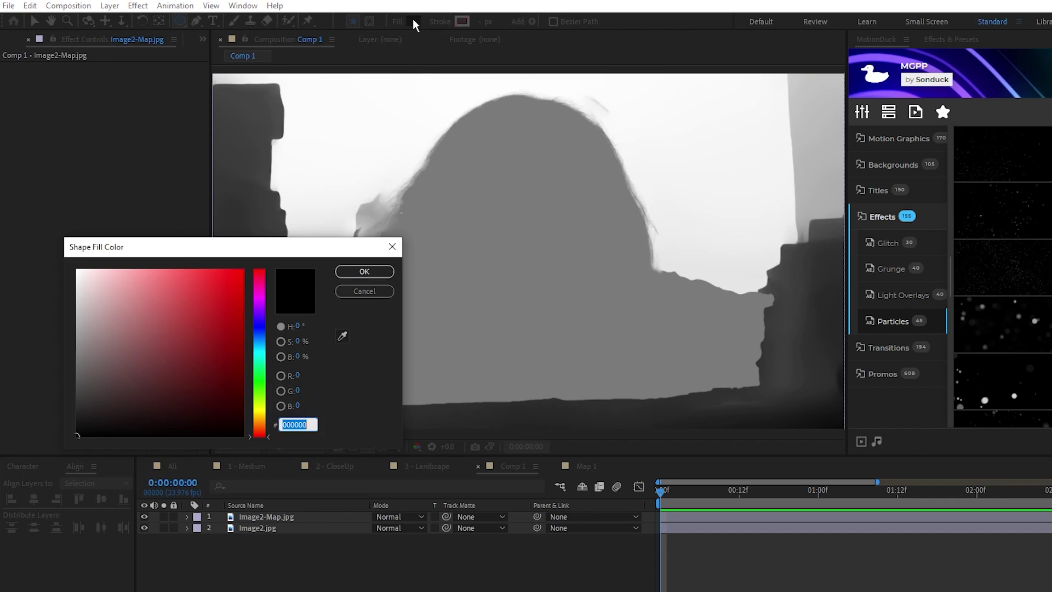
left_click(454, 211)
left_click(440, 22)
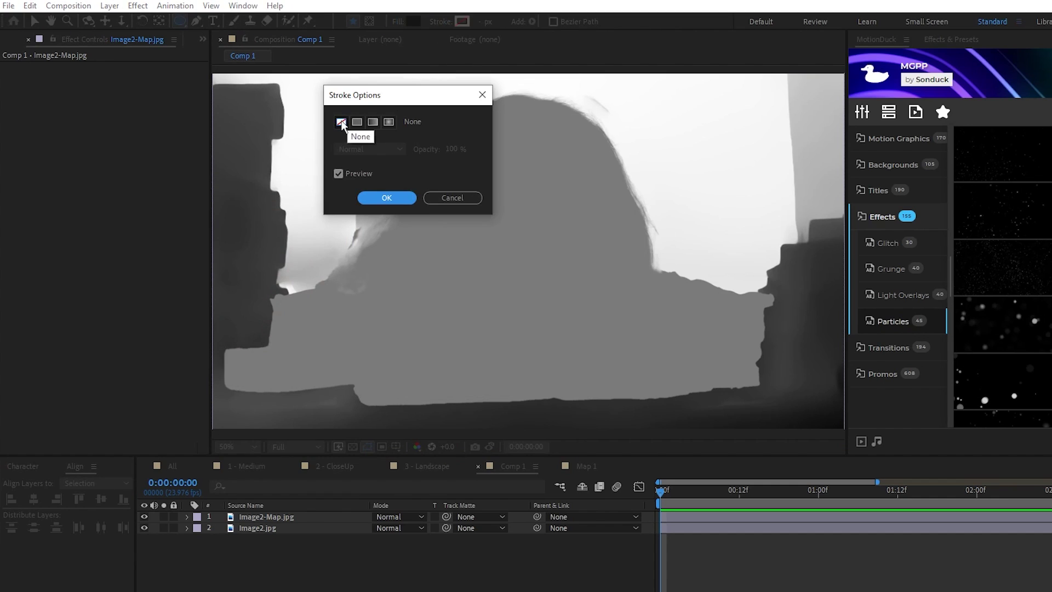
left_click(342, 113)
left_click(377, 198)
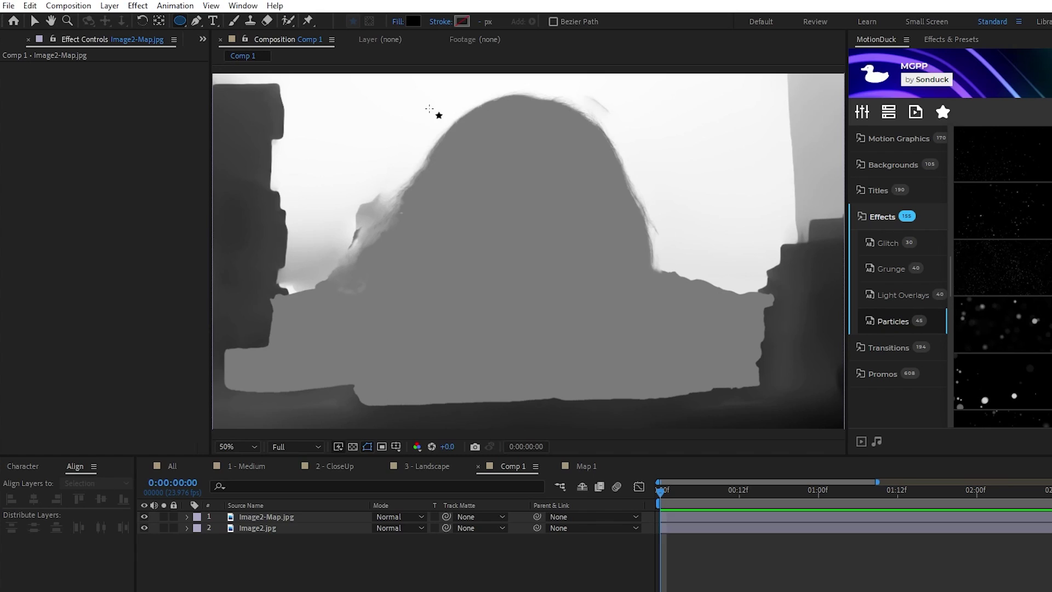
Draw an oval over the figure's head and nudge it slightly down and right
left_click_drag(429, 108, 605, 318)
key("v")
left_click_drag(525, 187, 532, 204)
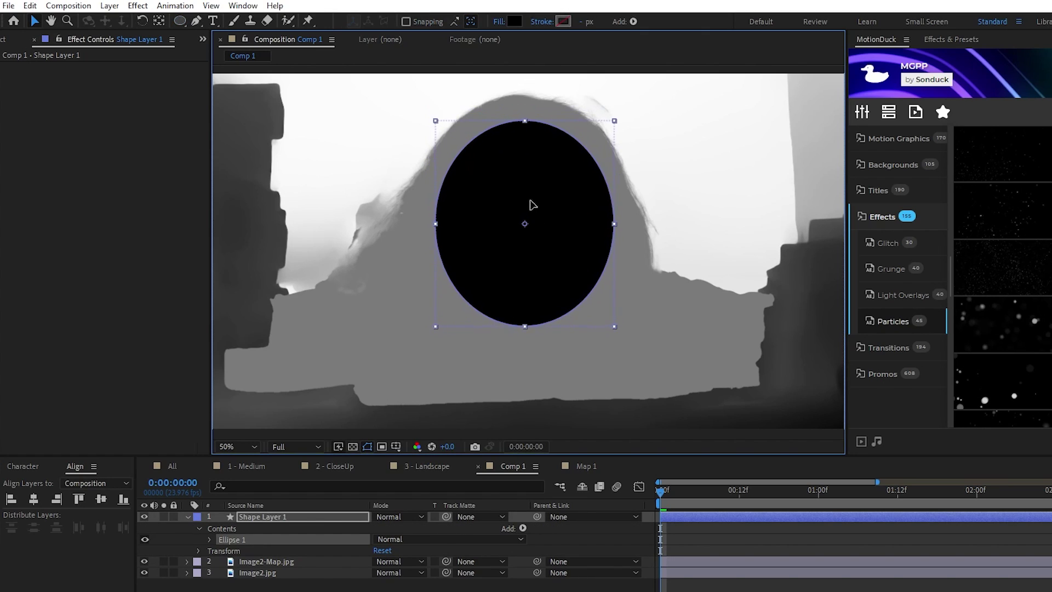
left_click(416, 267)
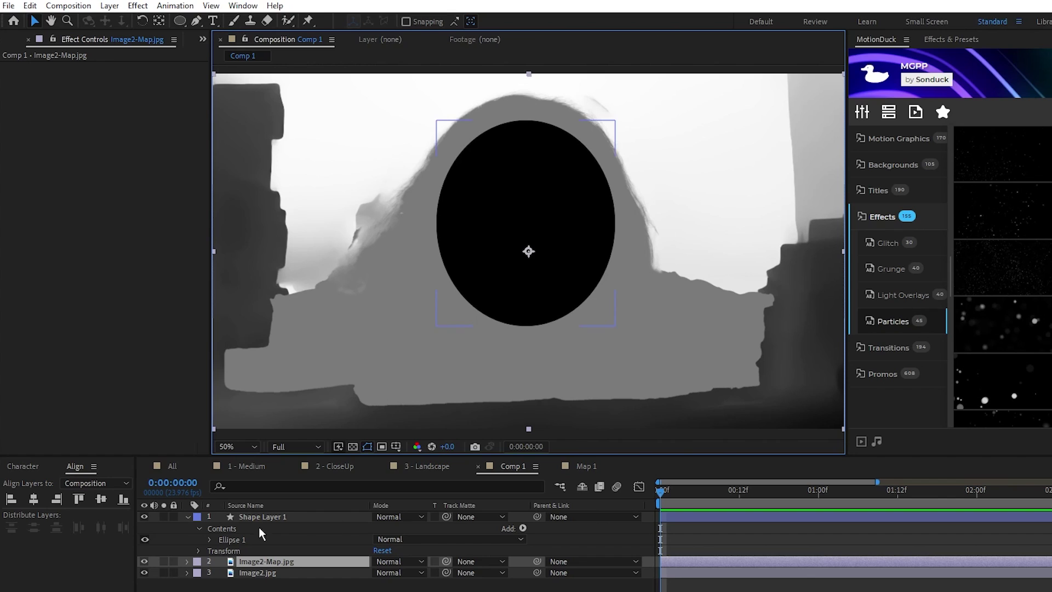
Add a new adjustment layer above the oval and depth map
left_click(188, 517)
left_click(261, 430)
left_click(109, 5)
mouse_move(121, 22)
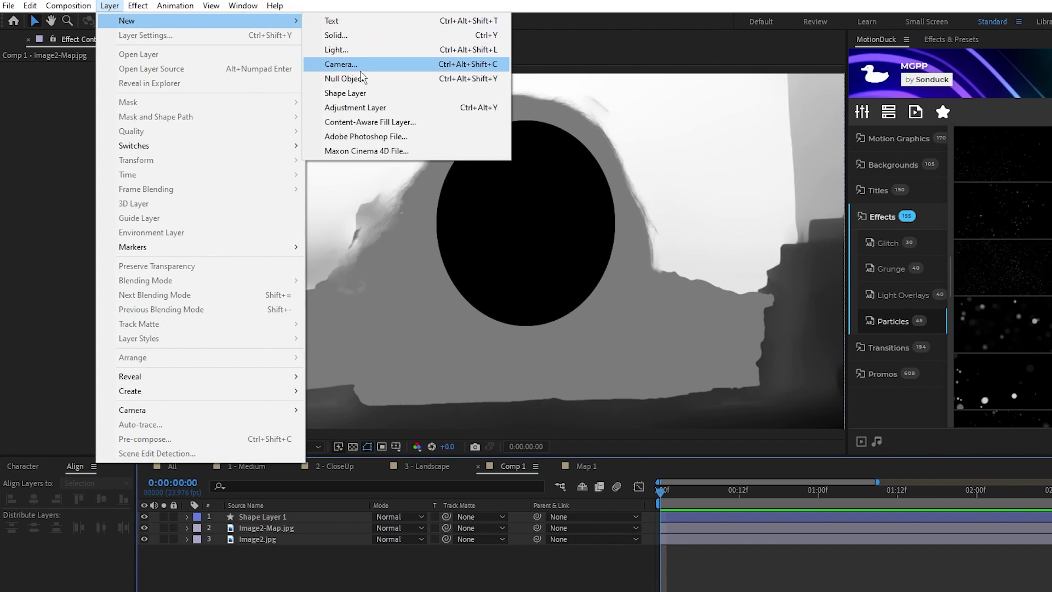
left_click(351, 108)
Apply Gaussian Blur to the adjustment layer with Blurriness 500
left_click(138, 6)
mouse_move(197, 101)
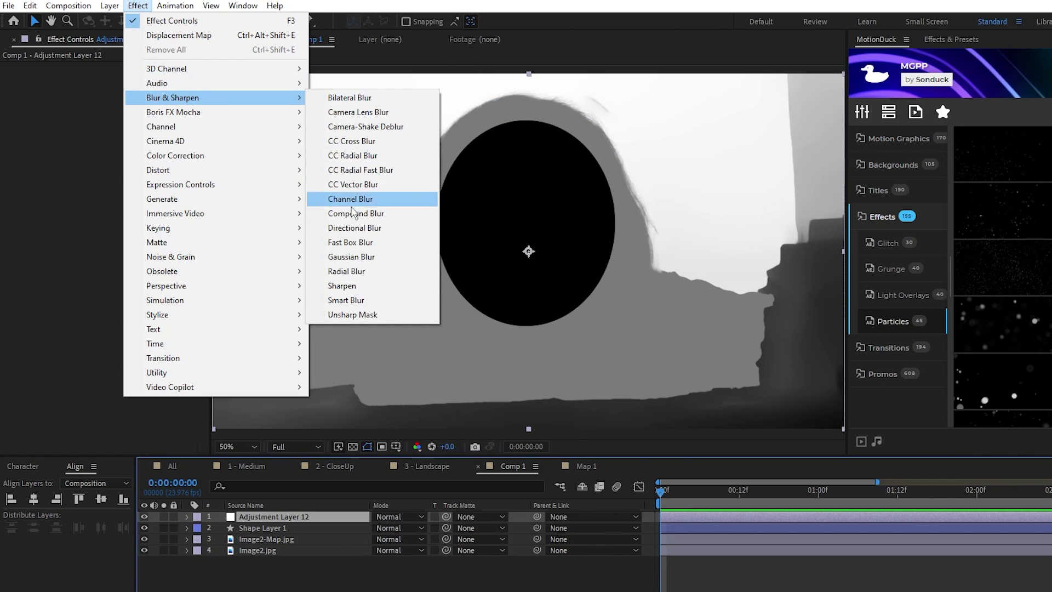
left_click(353, 256)
left_click(250, 527)
left_click(249, 540)
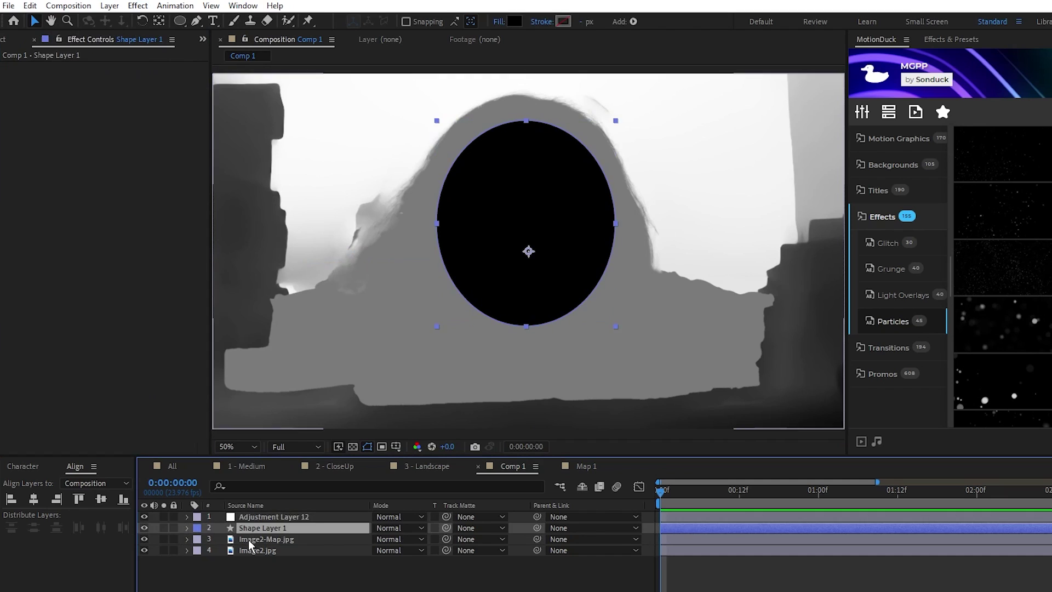
left_click(255, 517)
left_click(120, 78)
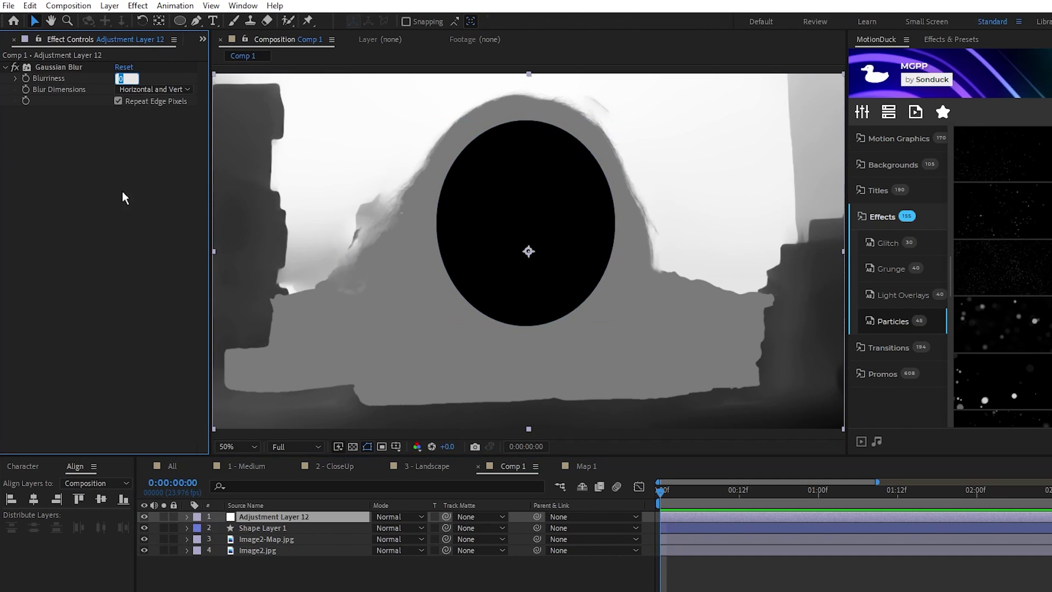
type("500")
key("Return")
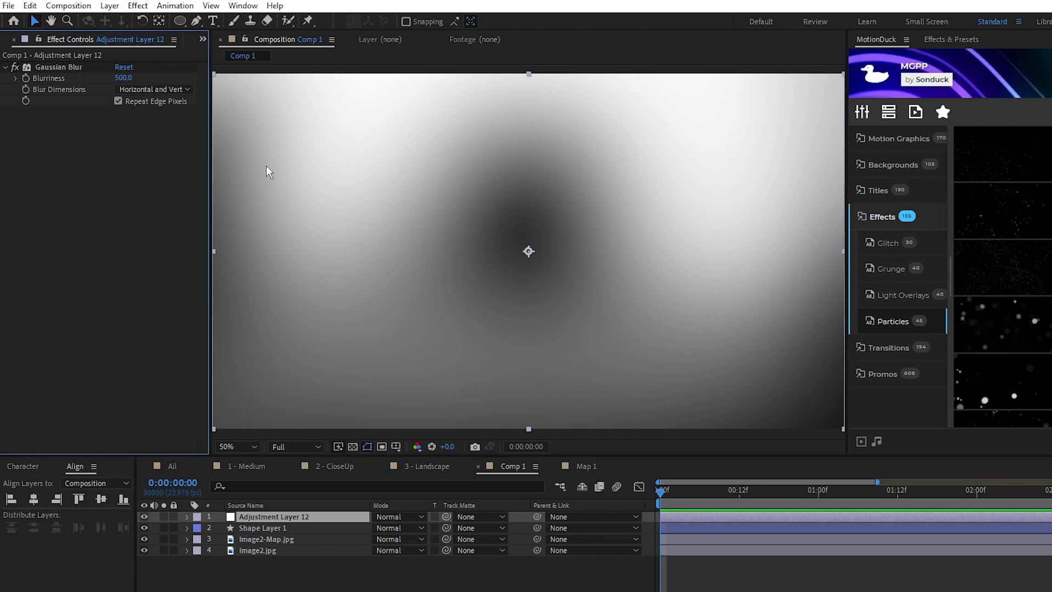
left_click(268, 528, "ctrl")
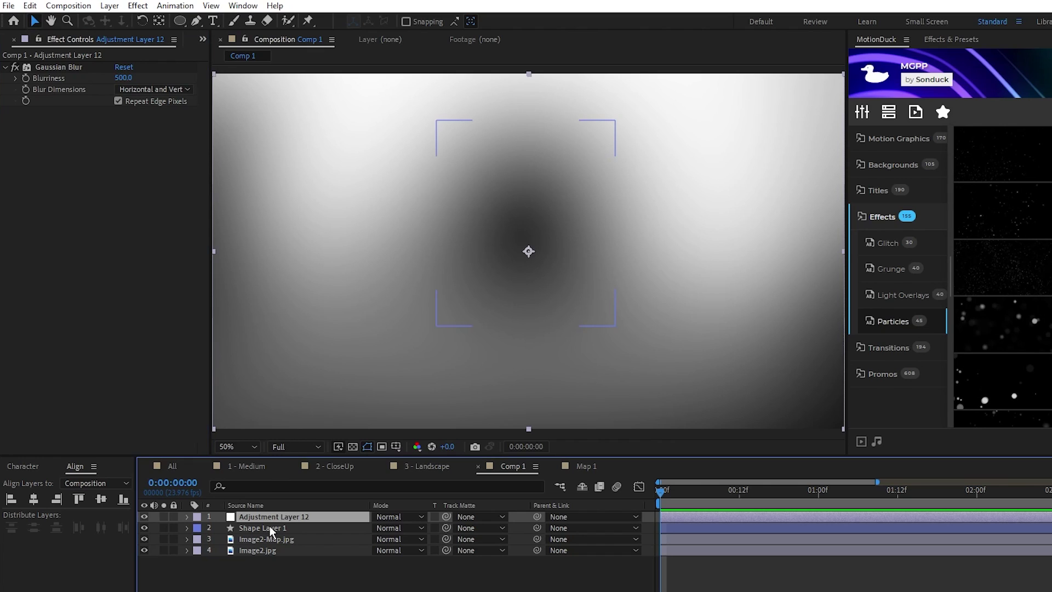
Pre-compose the blur adjustment, oval and depth map layers as Map, yielding Map 2
left_click(270, 541, "ctrl")
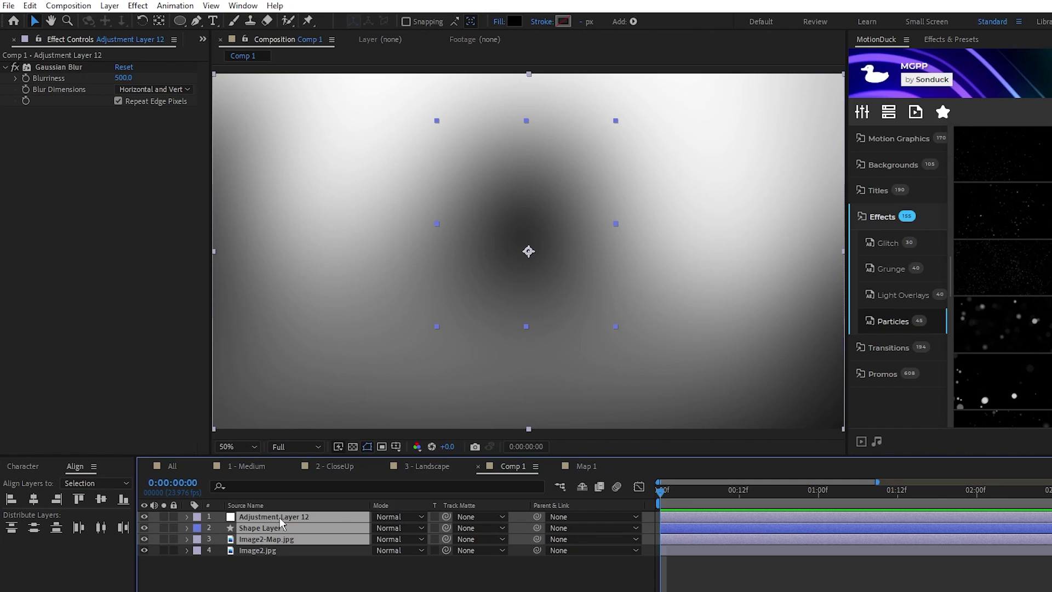
right_click(279, 517)
left_click(335, 432)
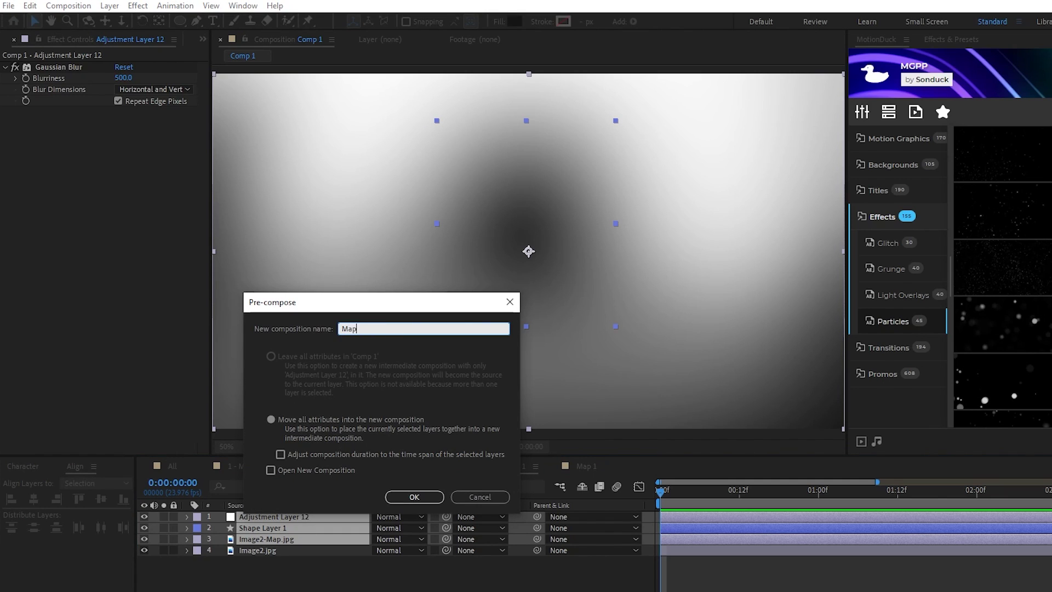
left_click(415, 497)
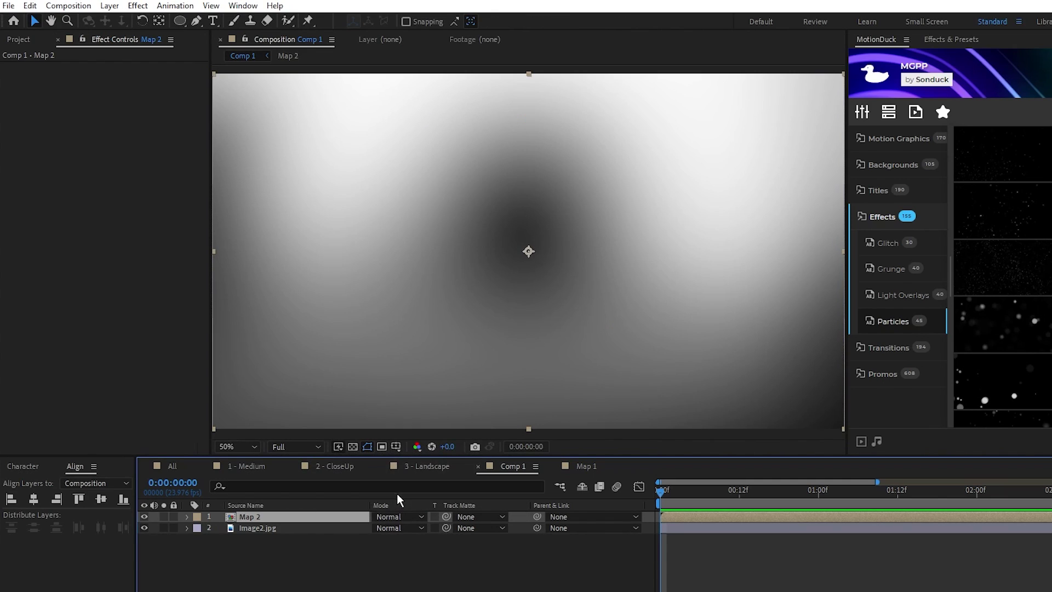
left_click(242, 540)
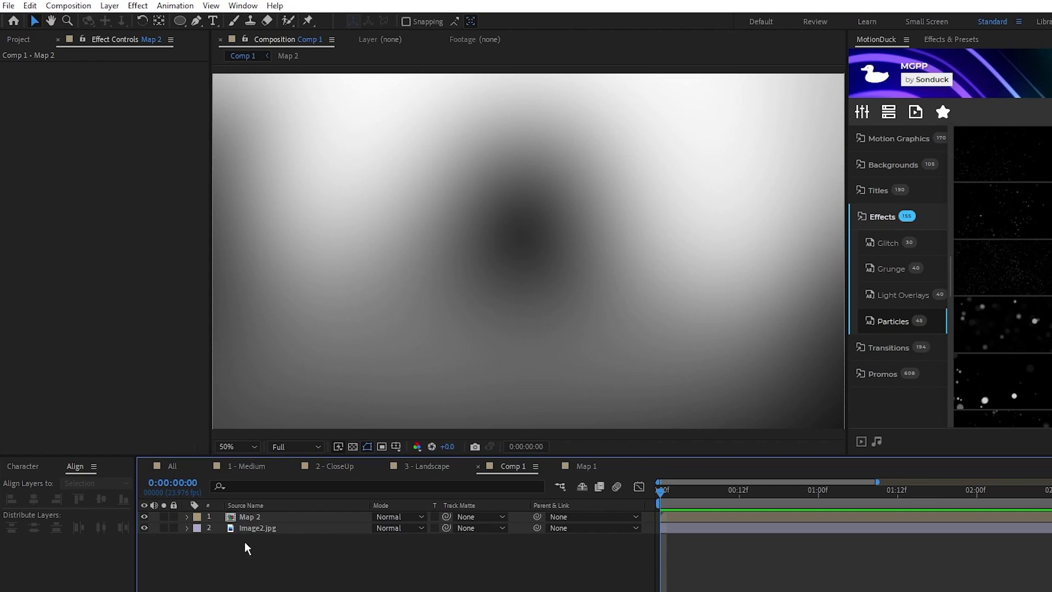
Hide Map 2 and add an adjustment layer with a Displacement Map effect
left_click(144, 517)
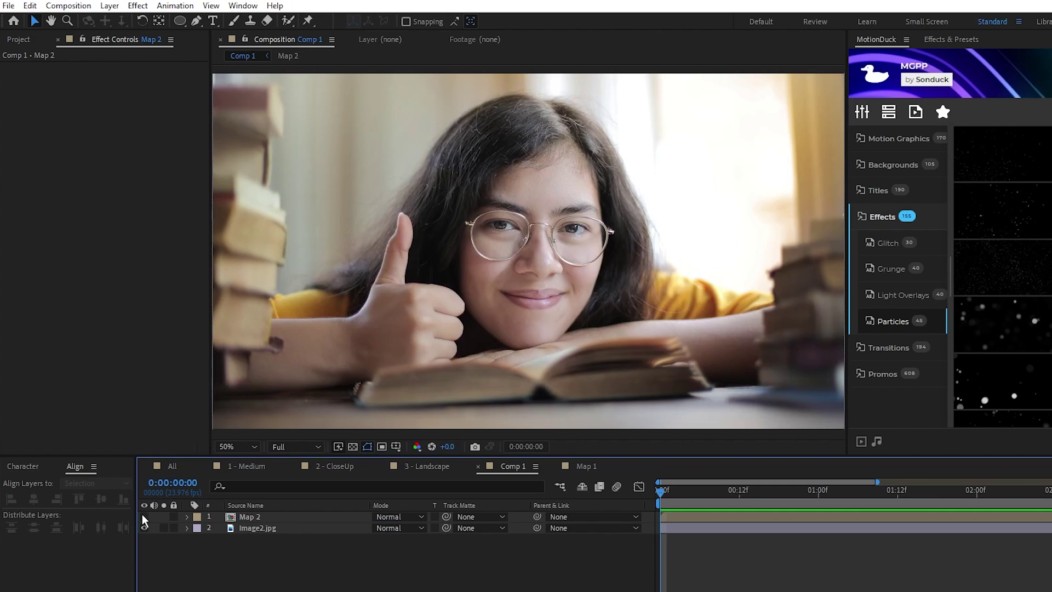
left_click(109, 6)
mouse_move(137, 19)
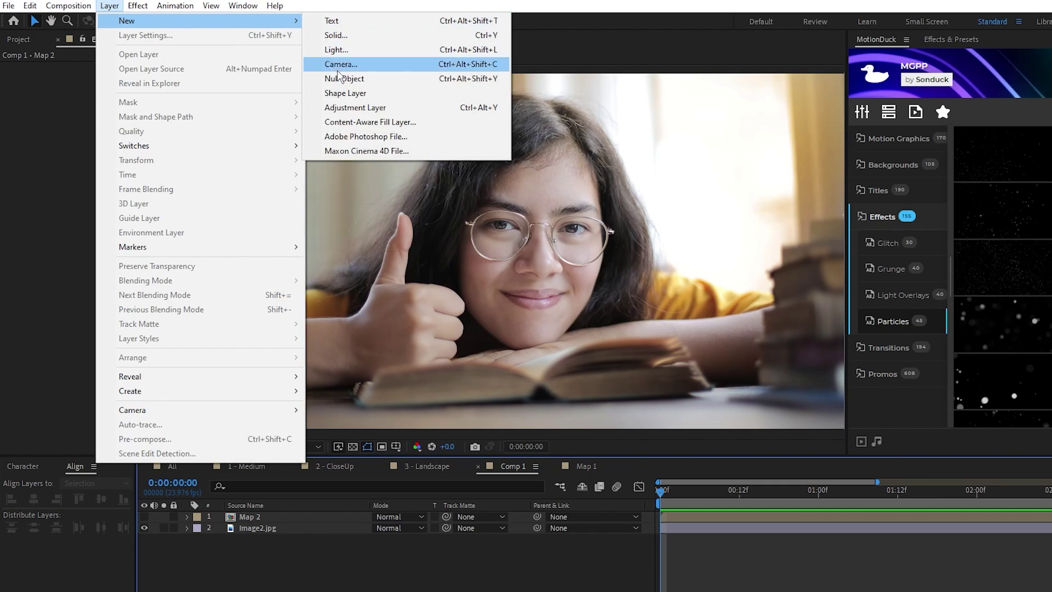
left_click(345, 108)
left_click(138, 5)
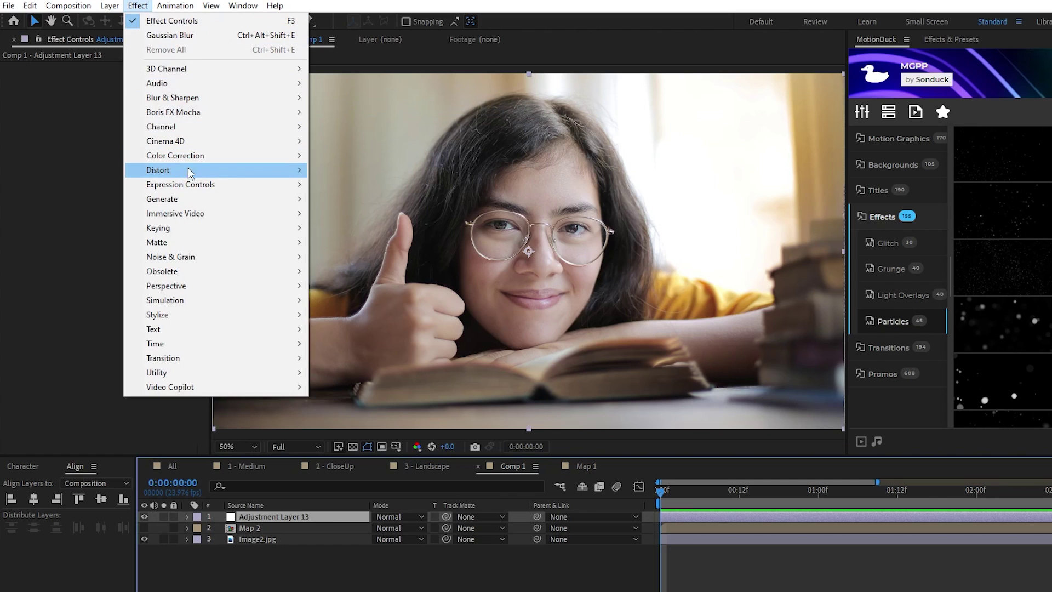
mouse_move(165, 170)
left_click(406, 425)
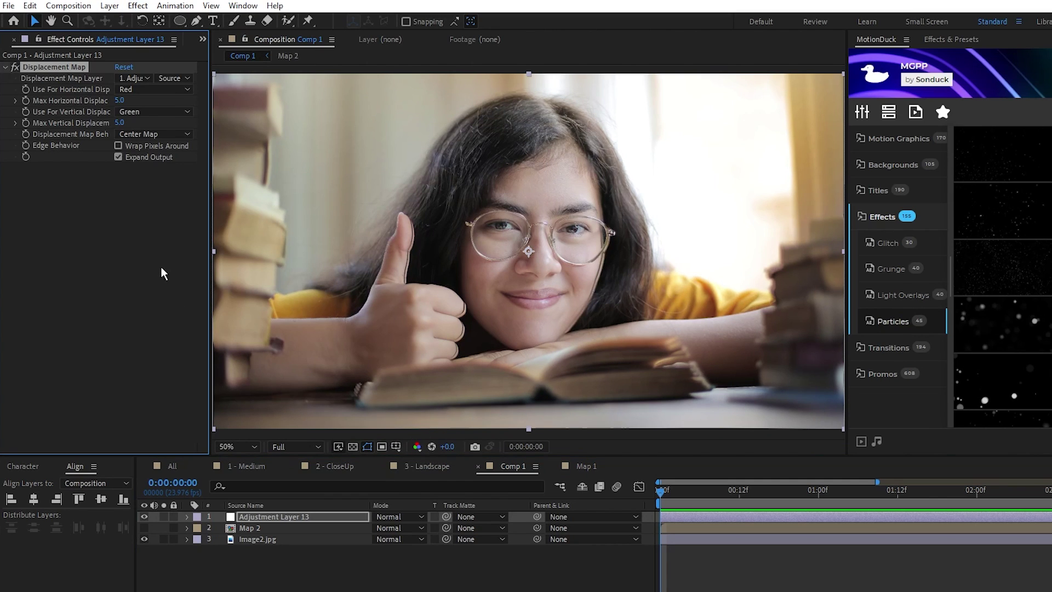
Set the displacement source to Map 2, Luminance on both axes, Stretch Map to Fit, Wrap Pixels
left_click(139, 79)
left_click(202, 126)
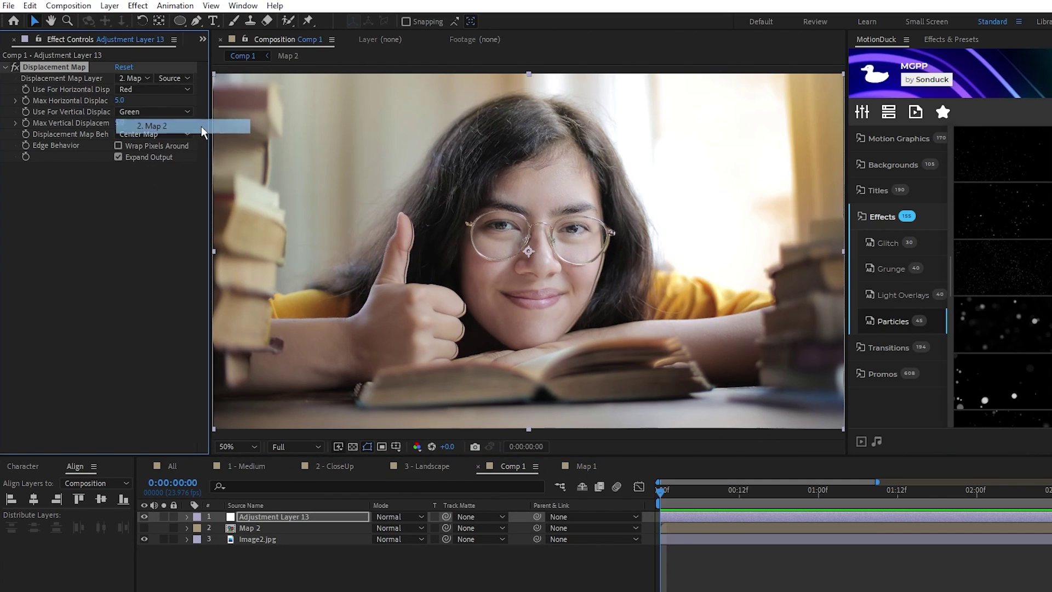
left_click(142, 90)
left_click(156, 161)
left_click(149, 112)
left_click(158, 183)
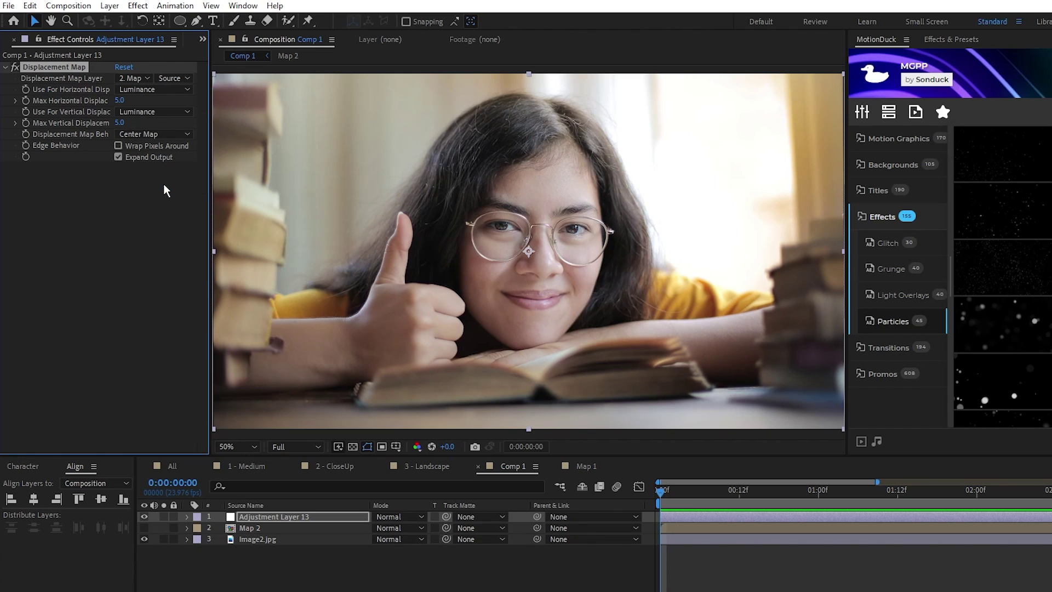
left_click(146, 136)
left_click(146, 161)
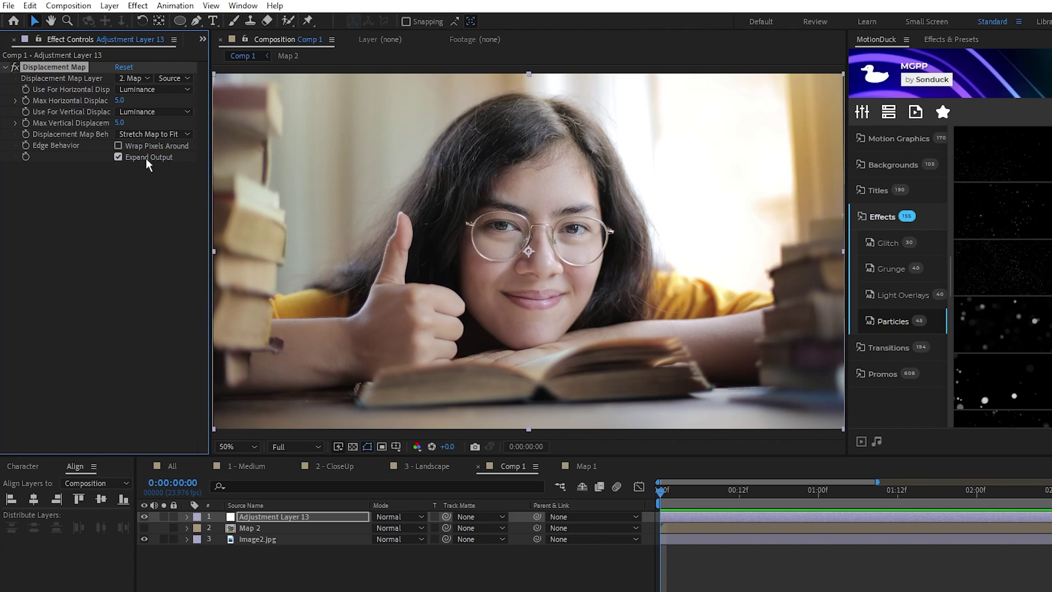
left_click(118, 146)
left_click(97, 199)
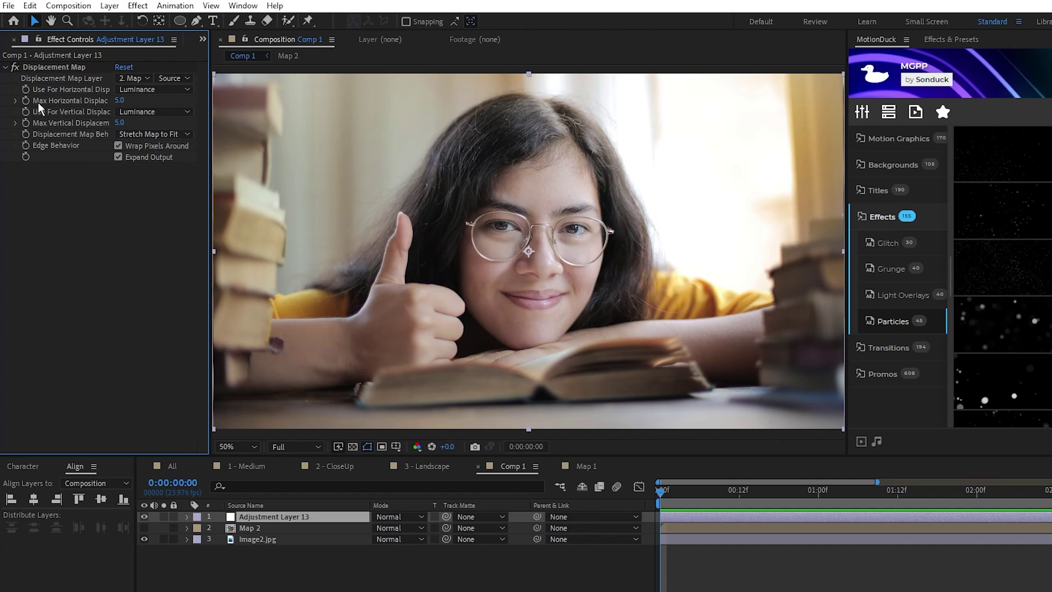
Keyframe Max Displacement from 28/17 at the start to -28/14 at two seconds, then preview
key("ctrl+a")
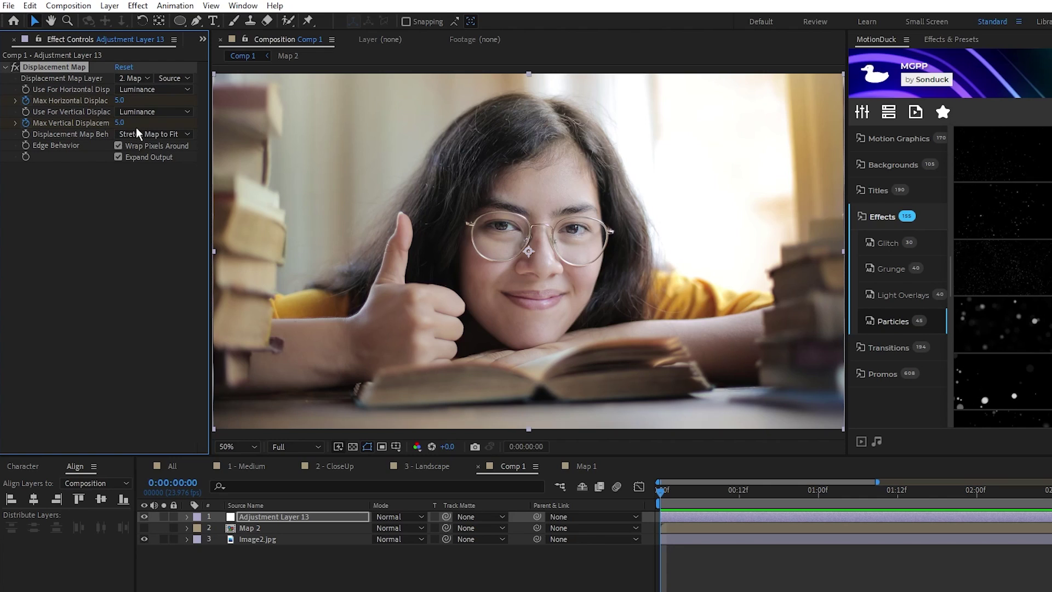
key("u")
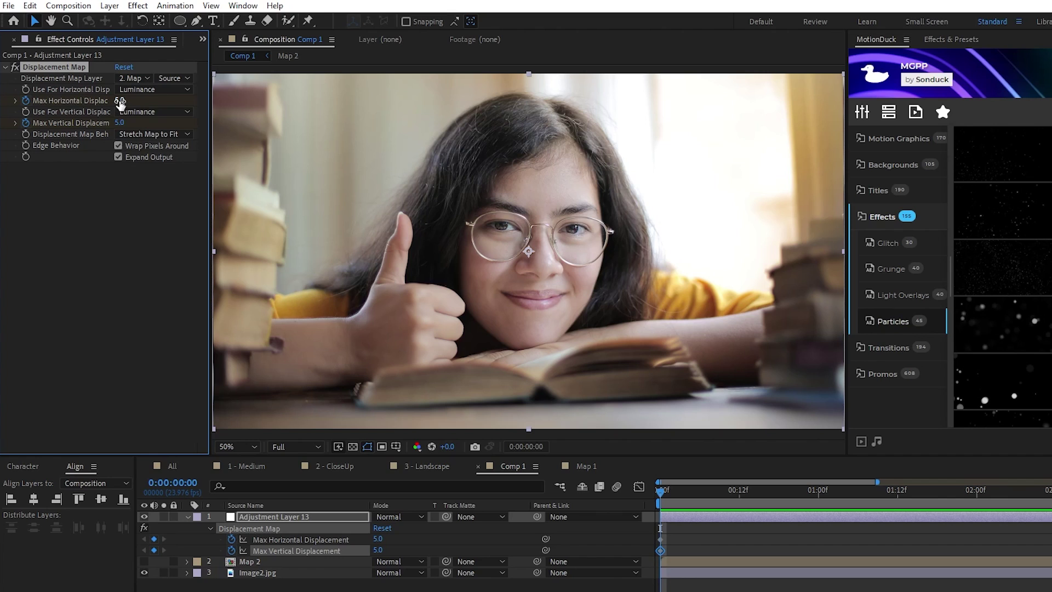
mouse_move(120, 103)
left_mouse_down()
mouse_move(152, 113)
mouse_move(132, 125)
mouse_move(124, 105)
left_mouse_up()
left_click_drag(662, 497, 968, 522)
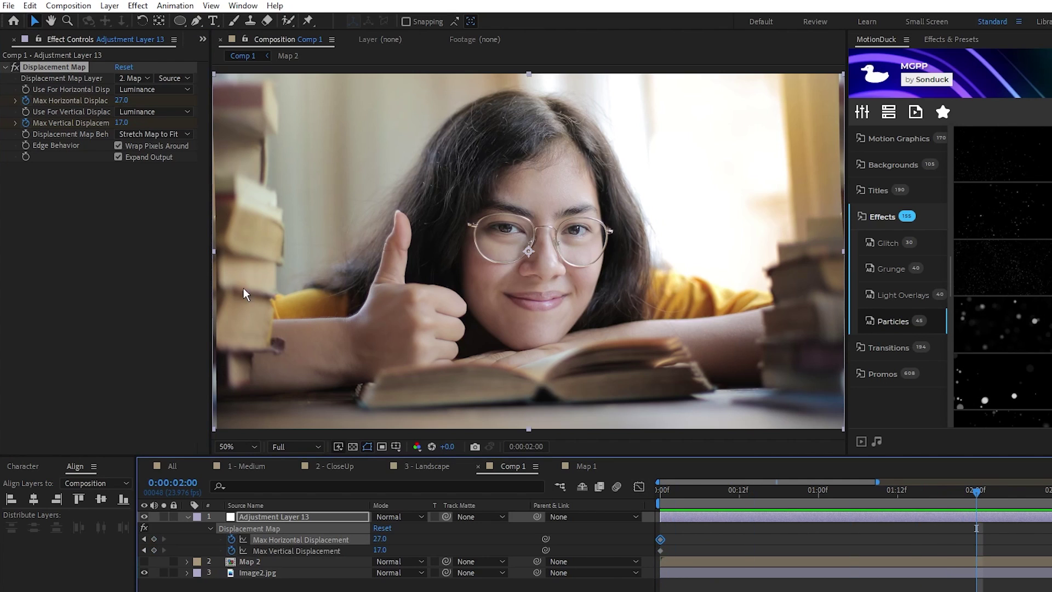
left_click_drag(122, 101, 125, 131)
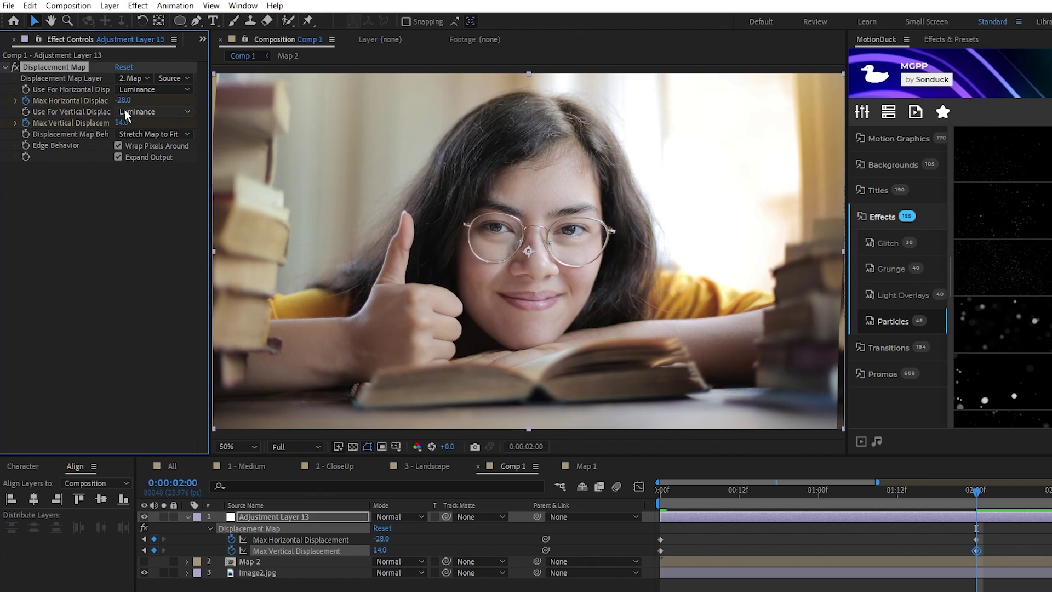
left_click(123, 204)
key("space")
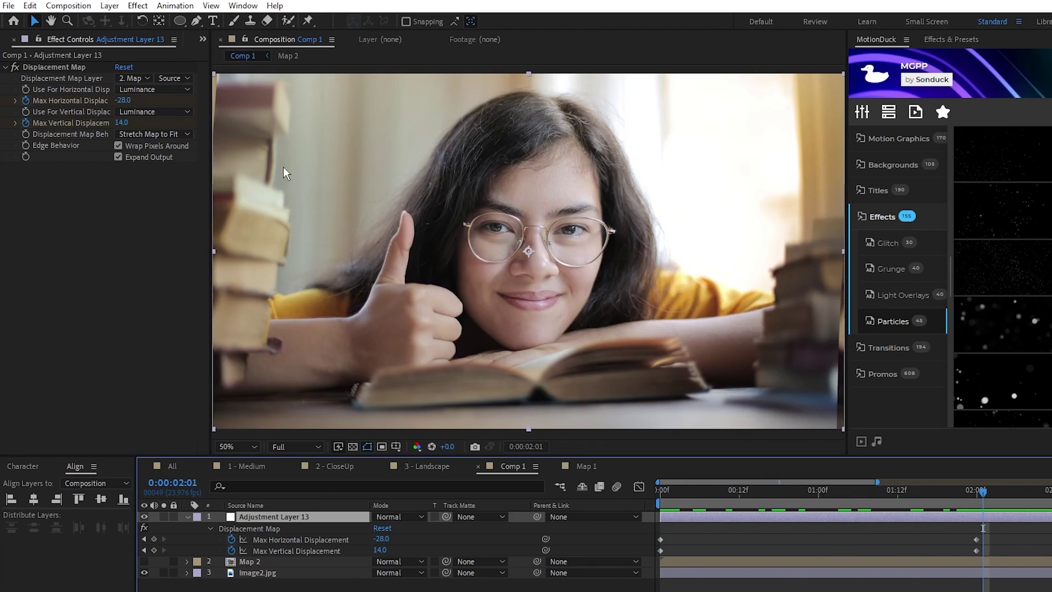
key("h")
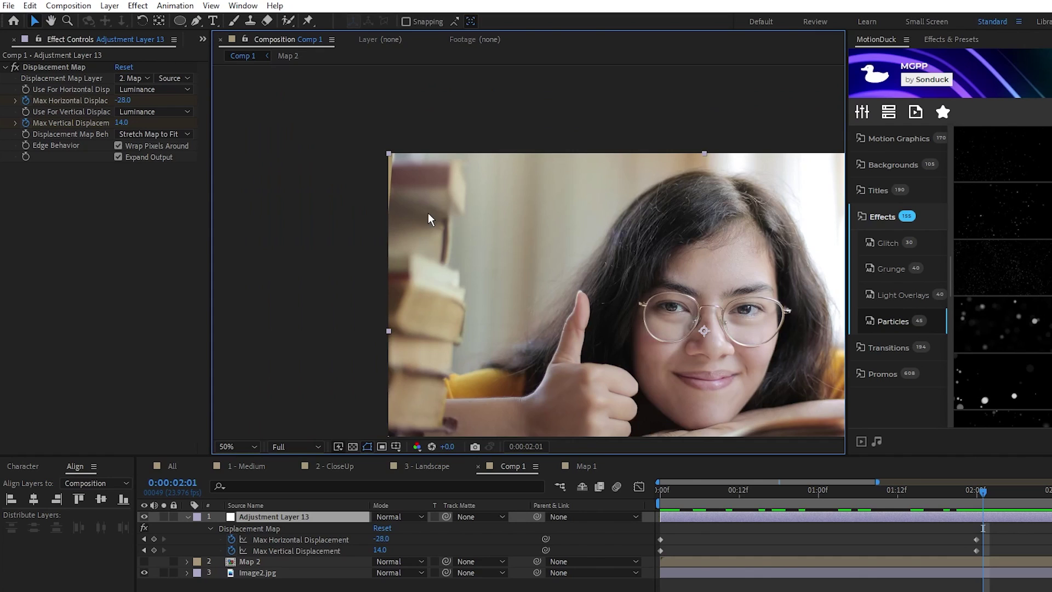
left_click_drag(428, 213, 535, 261)
Add a null object and parent the three layers to Null 21
left_click(109, 5)
mouse_move(219, 21)
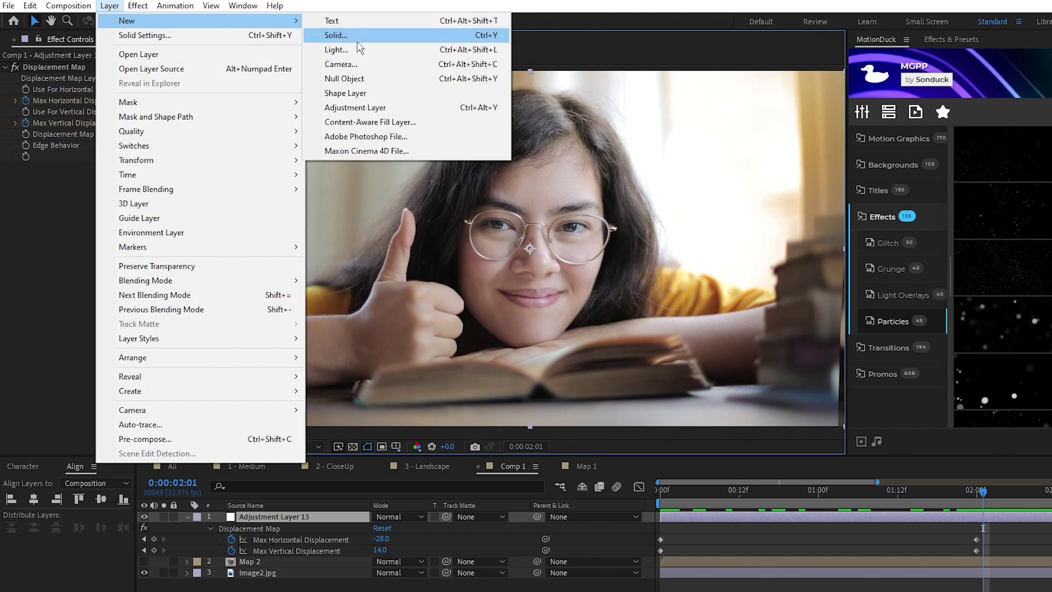
left_click(344, 79)
left_click(274, 528)
left_click(258, 551, "shift")
left_click_drag(537, 528, 251, 517)
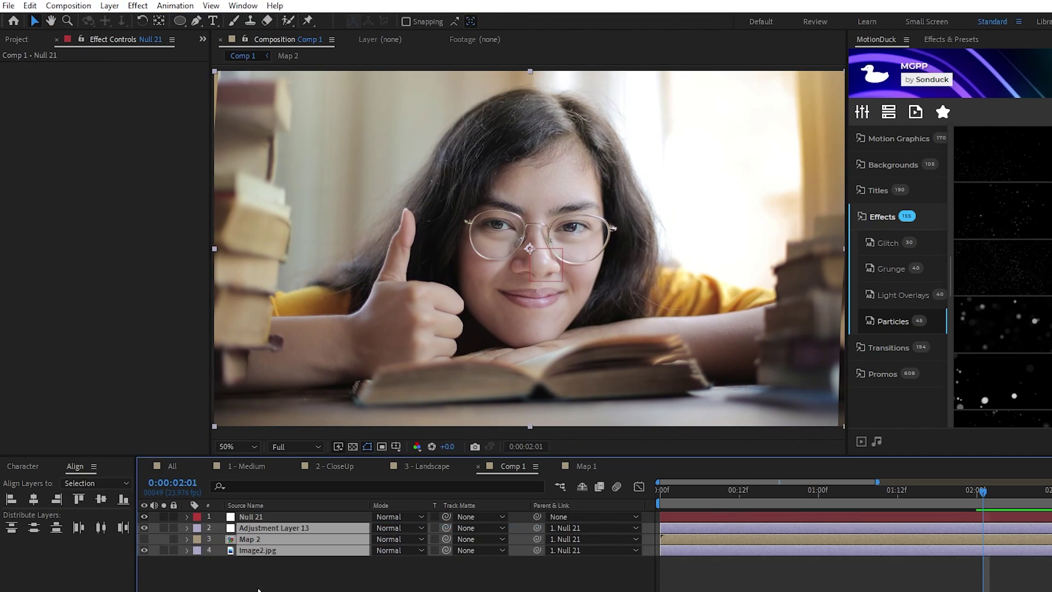
Keyframe Null 21's scale from 108% at the start to 118% at two seconds
left_click(251, 517)
key("s")
key("Home")
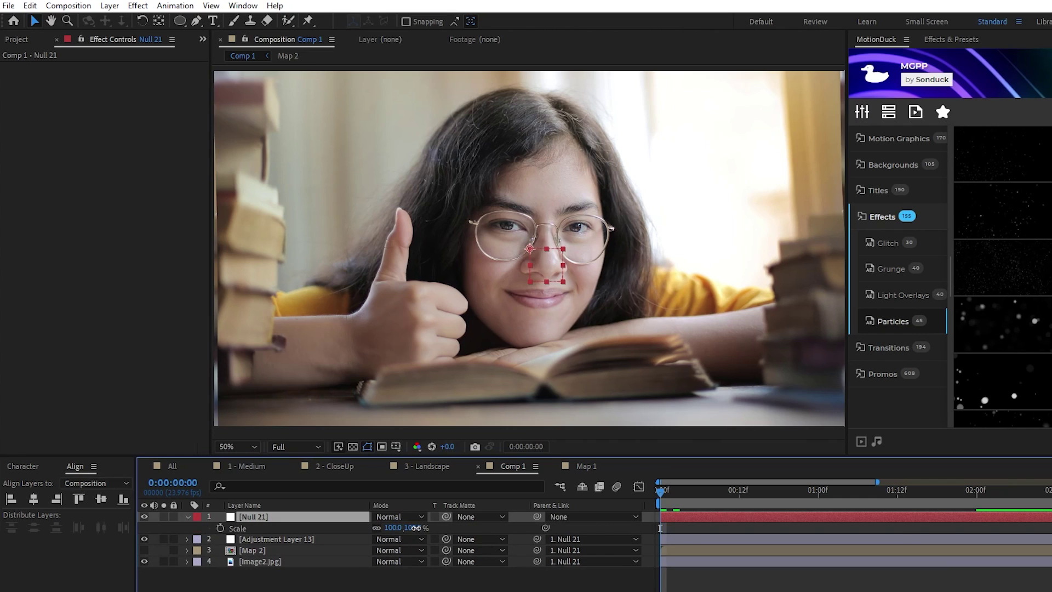
left_click_drag(409, 527, 421, 528)
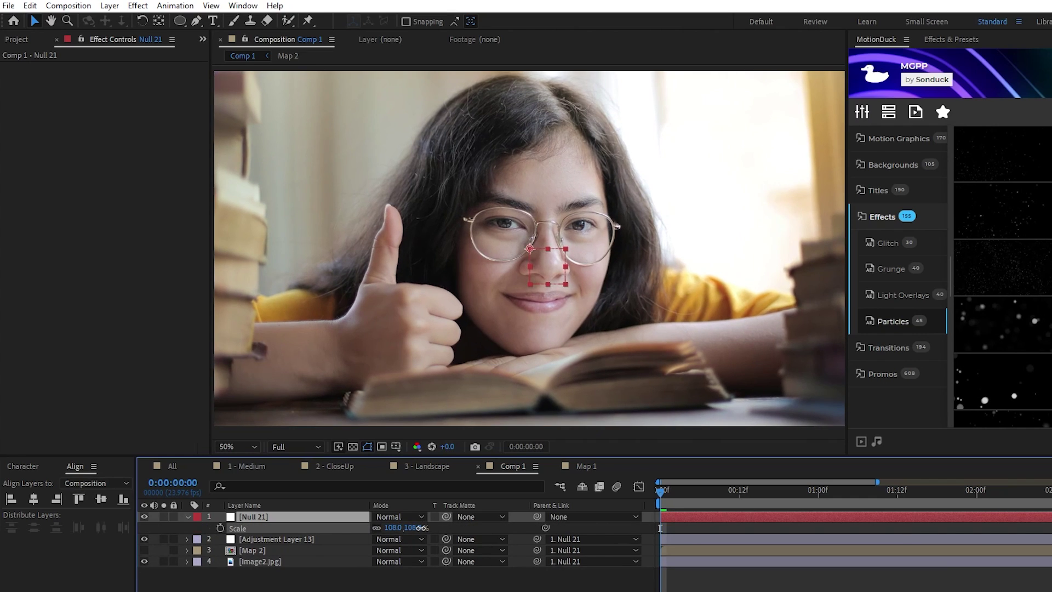
key("F2")
left_click(220, 528)
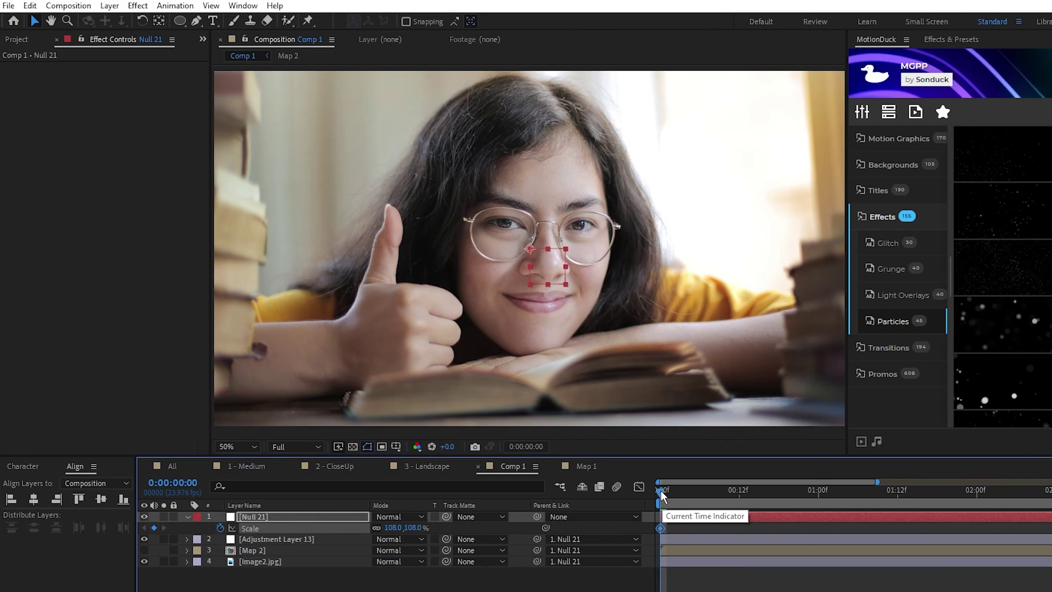
left_click_drag(661, 508, 978, 512)
type("1")
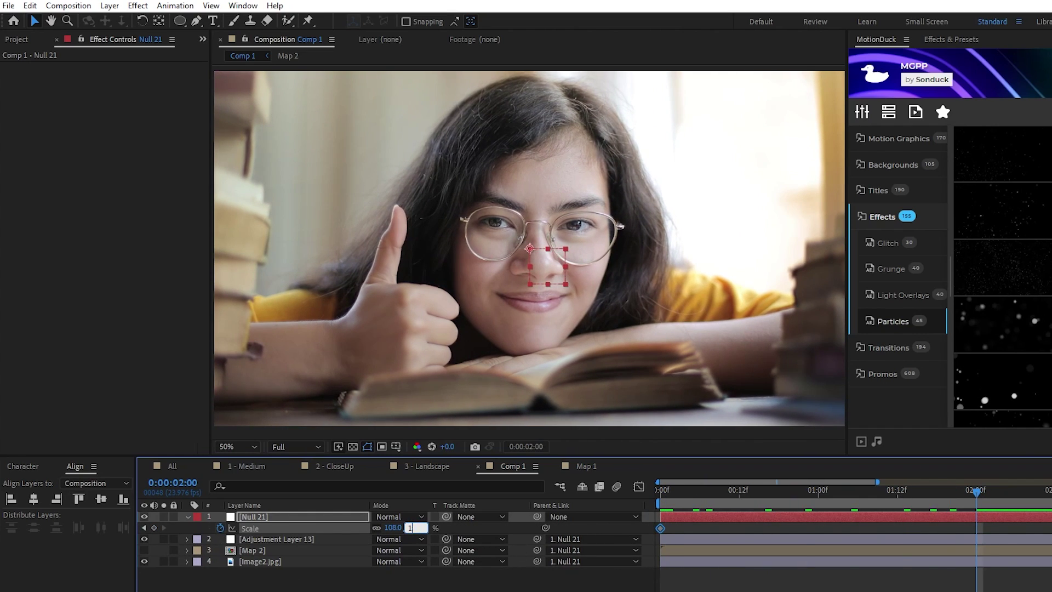
type("18")
key("Return")
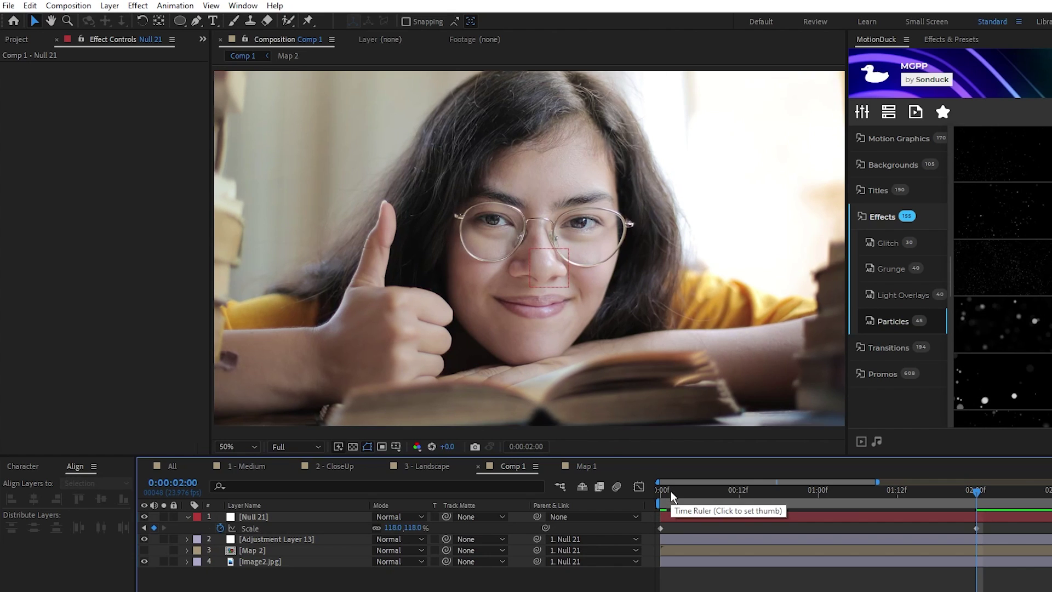
Return to the start of the shot and reveal the null's Rotation property
key("Home")
left_click(745, 517)
key("r")
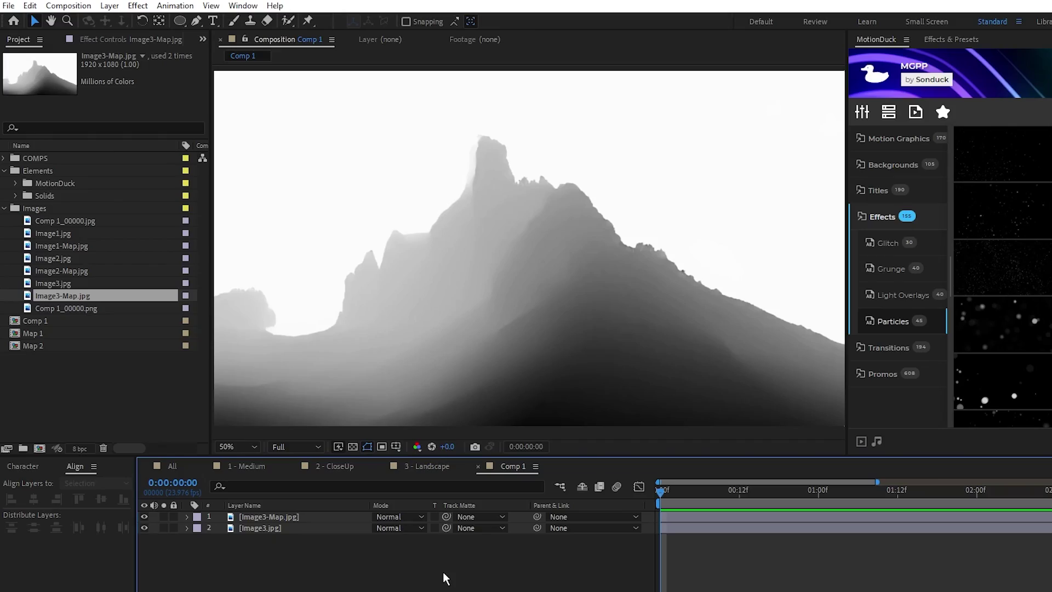
Check the landscape photo against its depth map, then blur the map with Gaussian Blur 300
left_click(144, 516)
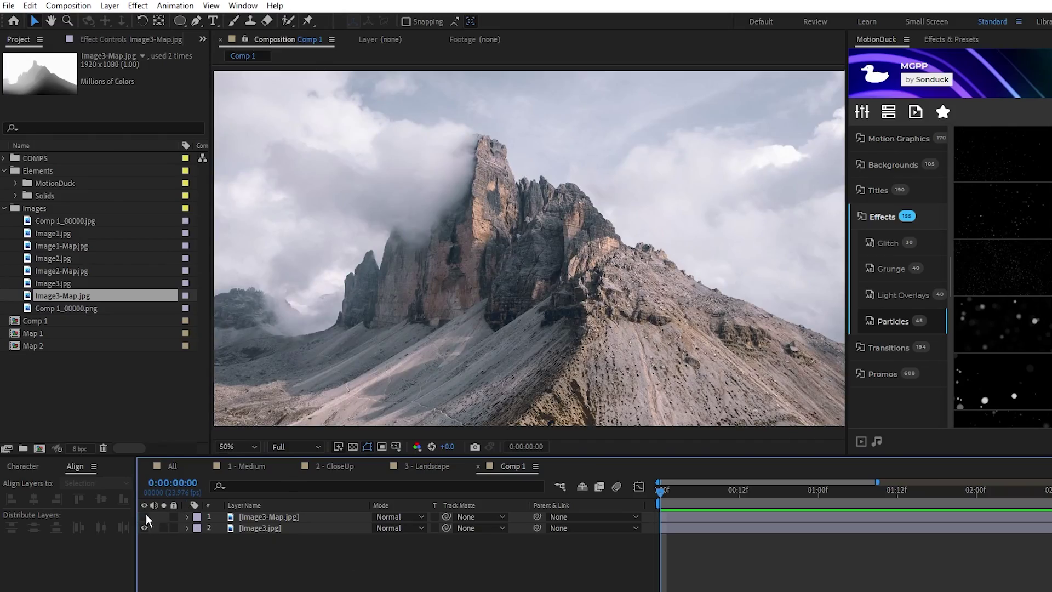
left_click(144, 516)
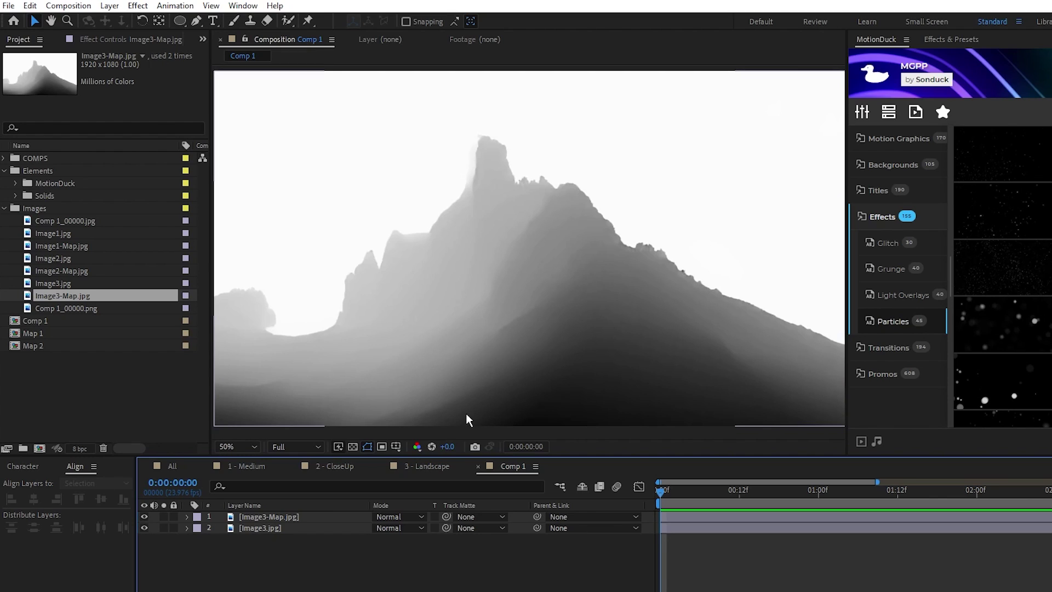
left_click(291, 517)
left_click(138, 5)
mouse_move(237, 99)
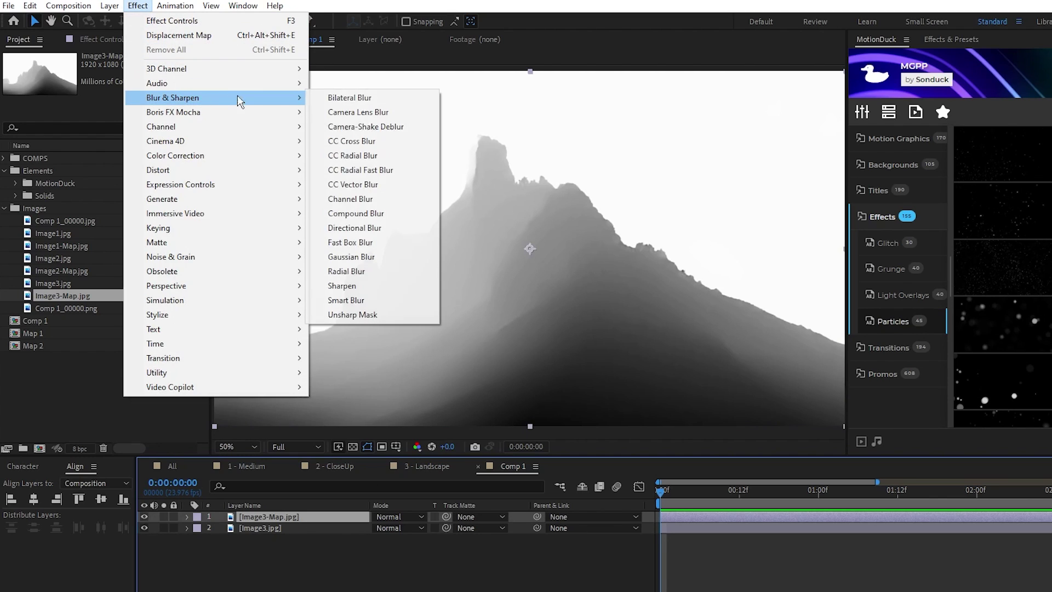
left_click(352, 257)
type("3")
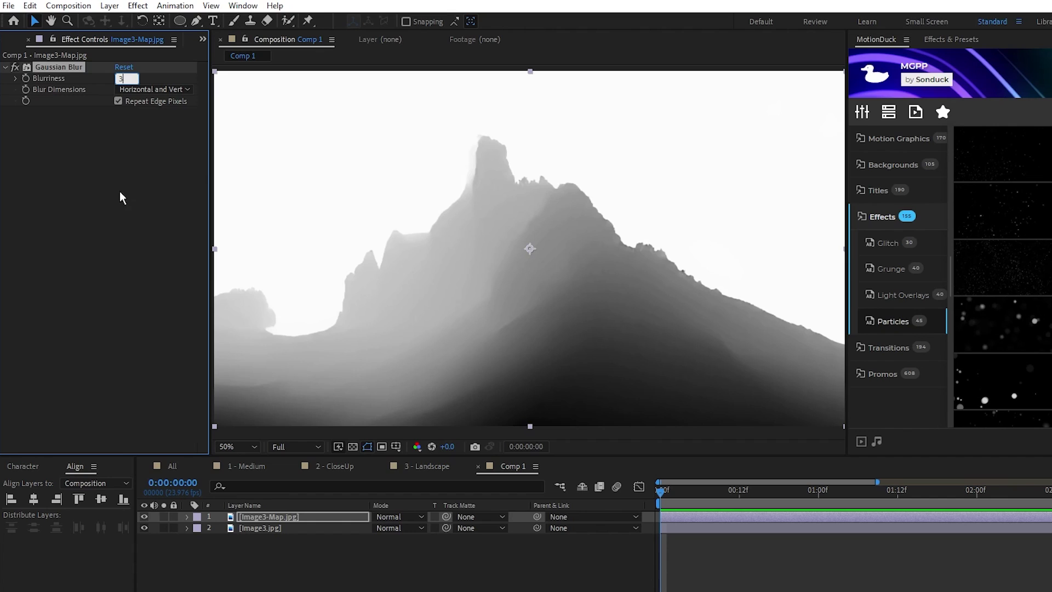
type("00")
key("Return")
Add a Curves S-curve to the depth map to steepen its contrast
left_click(137, 5)
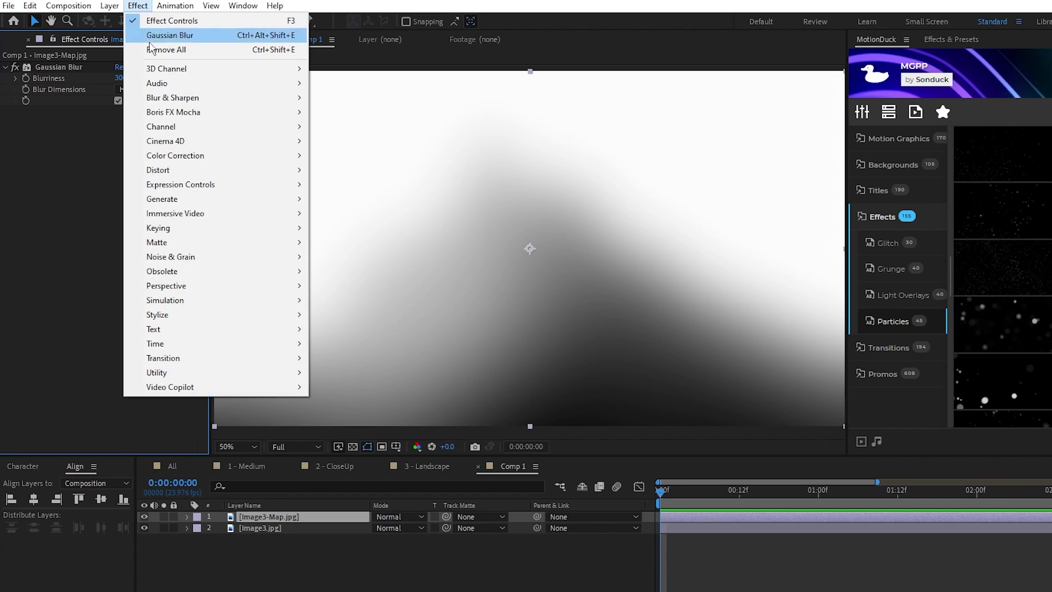
mouse_move(219, 155)
left_click(435, 416)
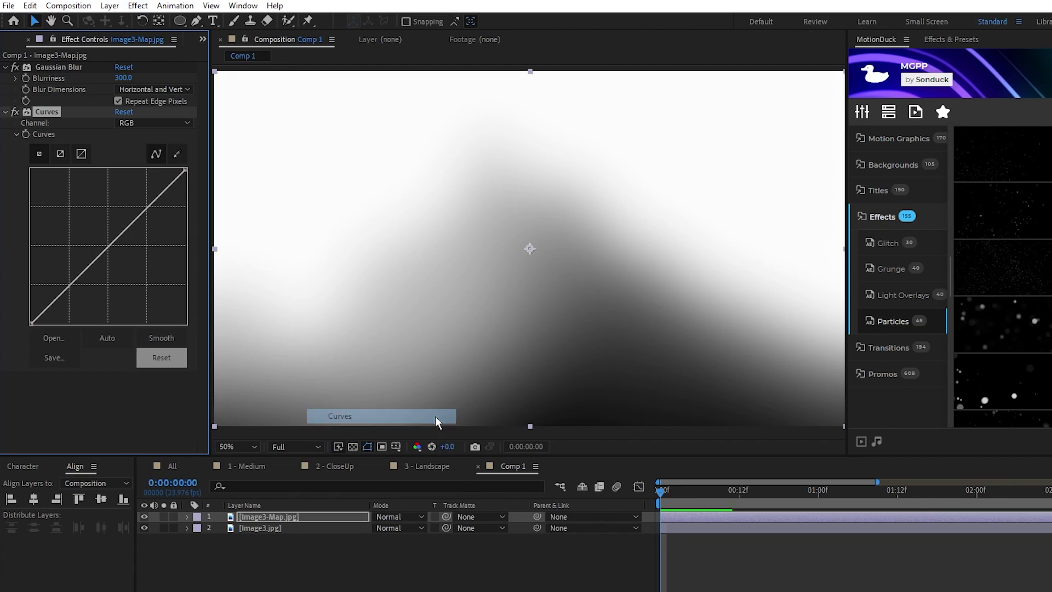
left_click_drag(147, 207, 133, 192)
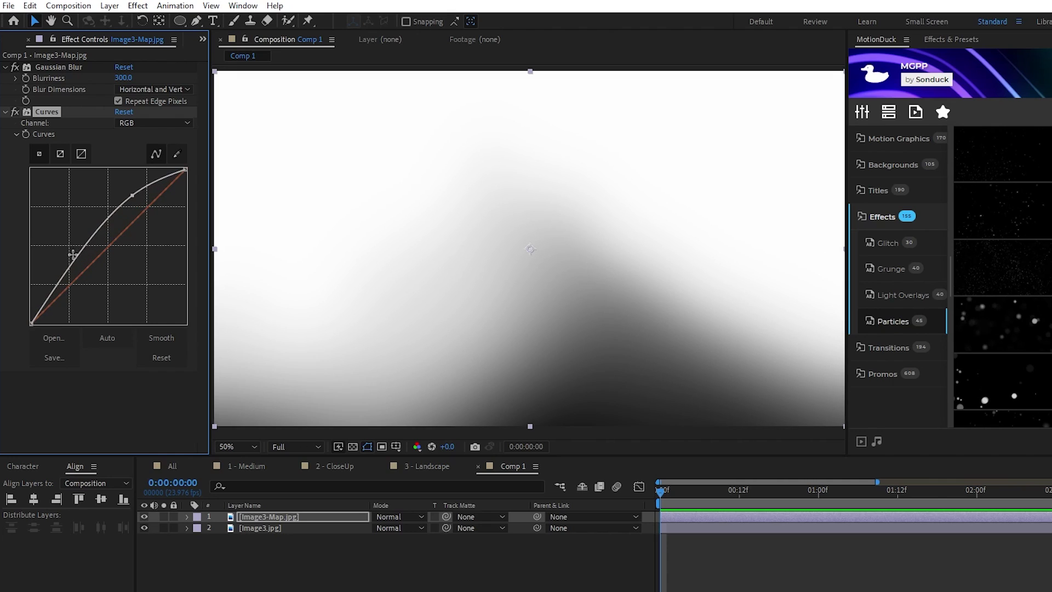
left_click_drag(75, 253, 98, 276)
left_click_drag(133, 192, 138, 208)
left_click_drag(99, 276, 95, 283)
left_click_drag(133, 203, 129, 207)
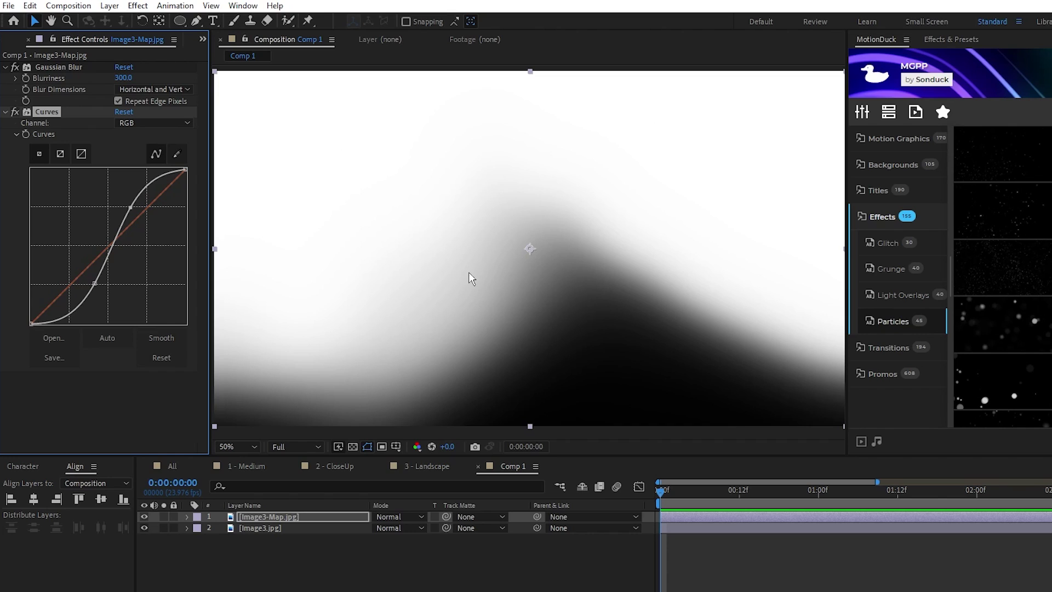
left_click(143, 516)
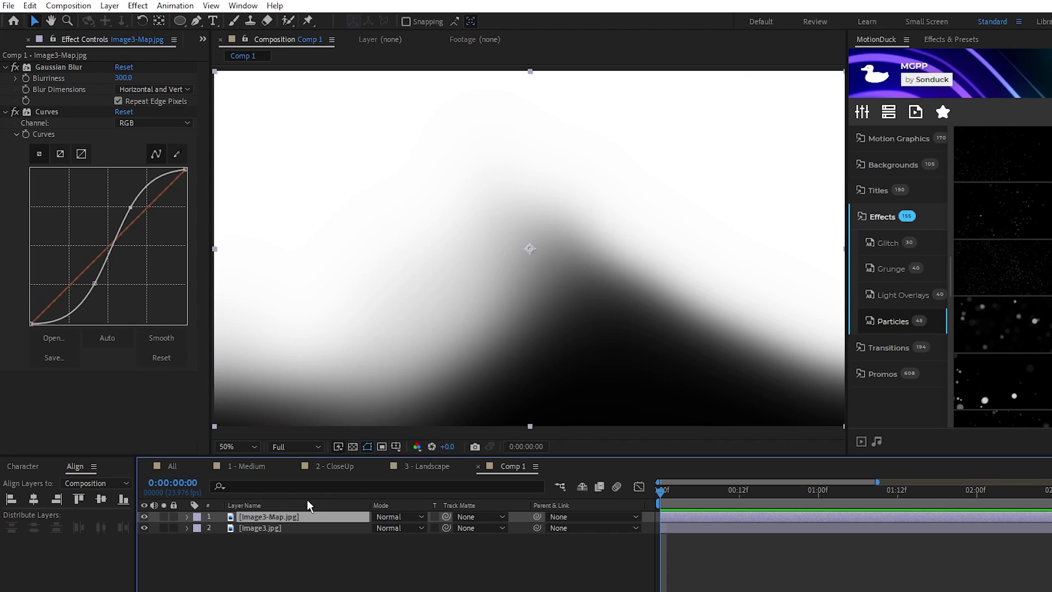
Pre-compose the adjusted depth map as 'Map 3' and hide it
right_click(271, 515)
left_click(333, 429)
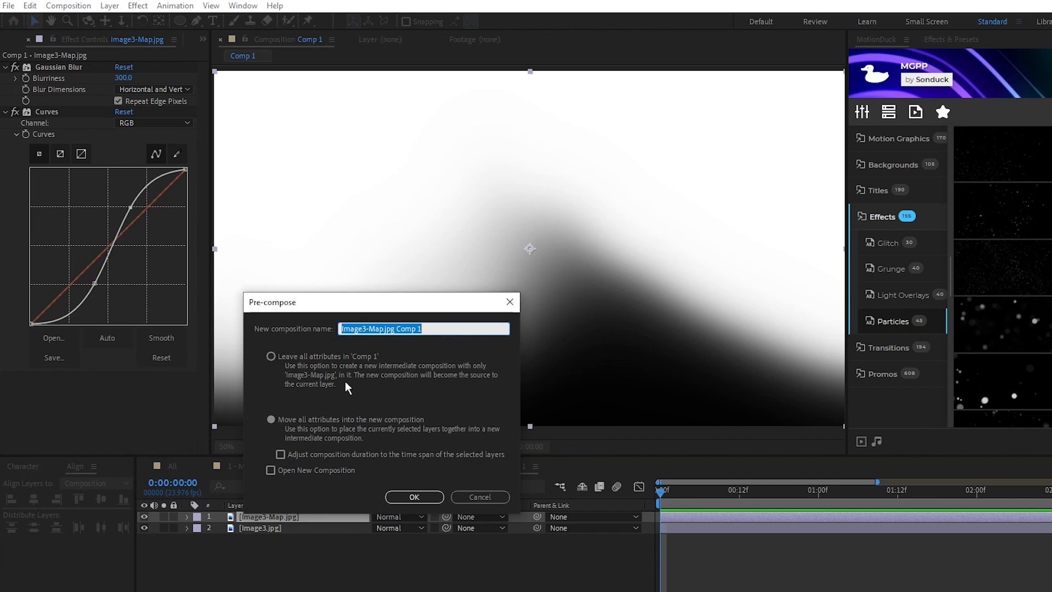
type("Map 3")
left_click(414, 497)
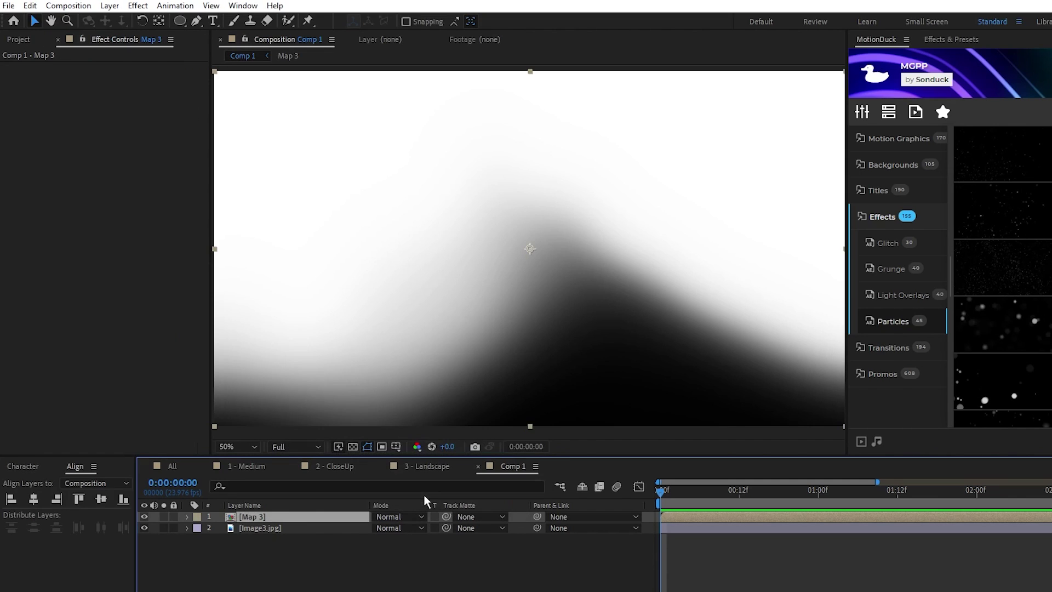
left_click(258, 541)
left_click(143, 517)
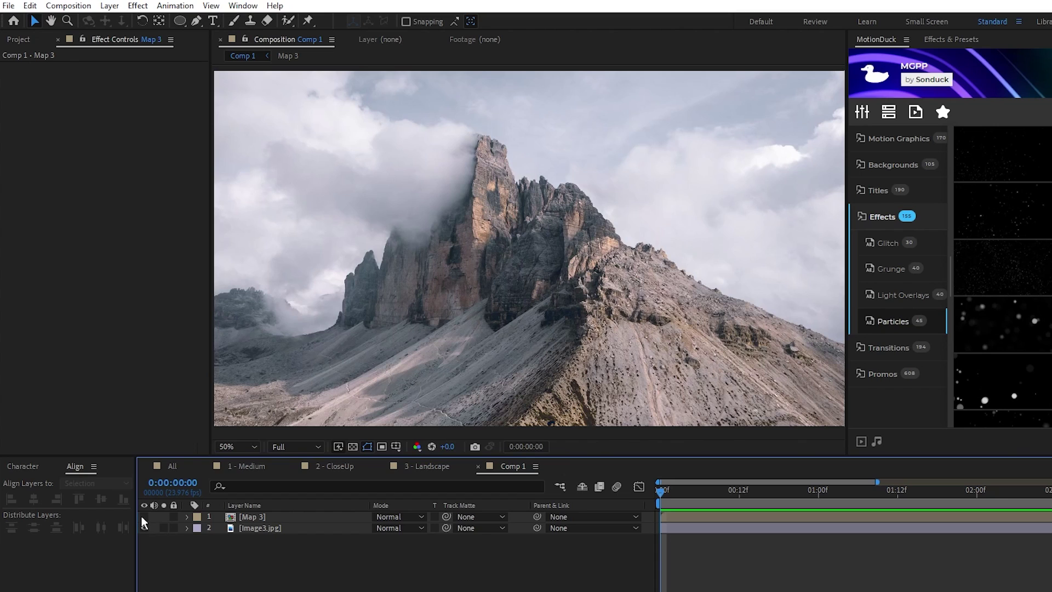
Create an adjustment layer carrying a Displacement Map effect
left_click(110, 5)
mouse_move(176, 19)
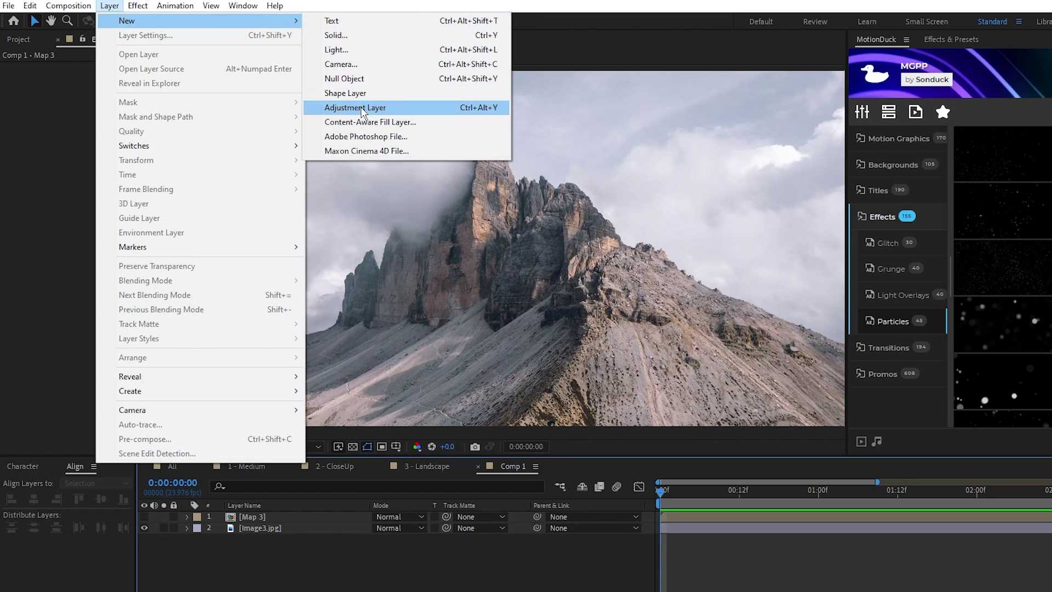
left_click(365, 108)
left_click(137, 6)
mouse_move(159, 169)
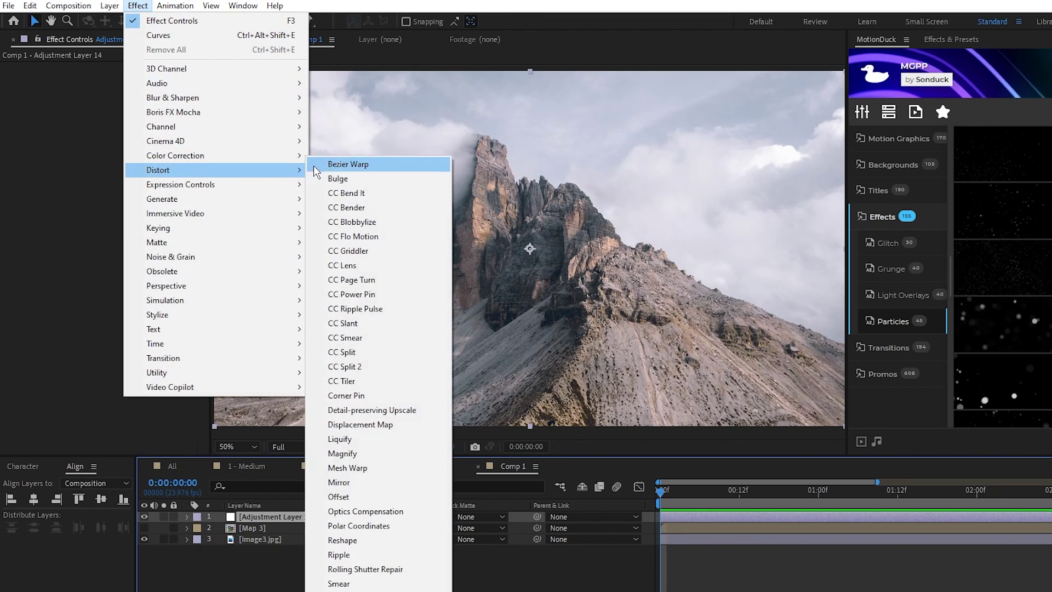
left_click(378, 424)
Point the Displacement Map at Map 3, Luminance both axes, Stretch Map to Fit, Wrap Pixels
left_click(139, 74)
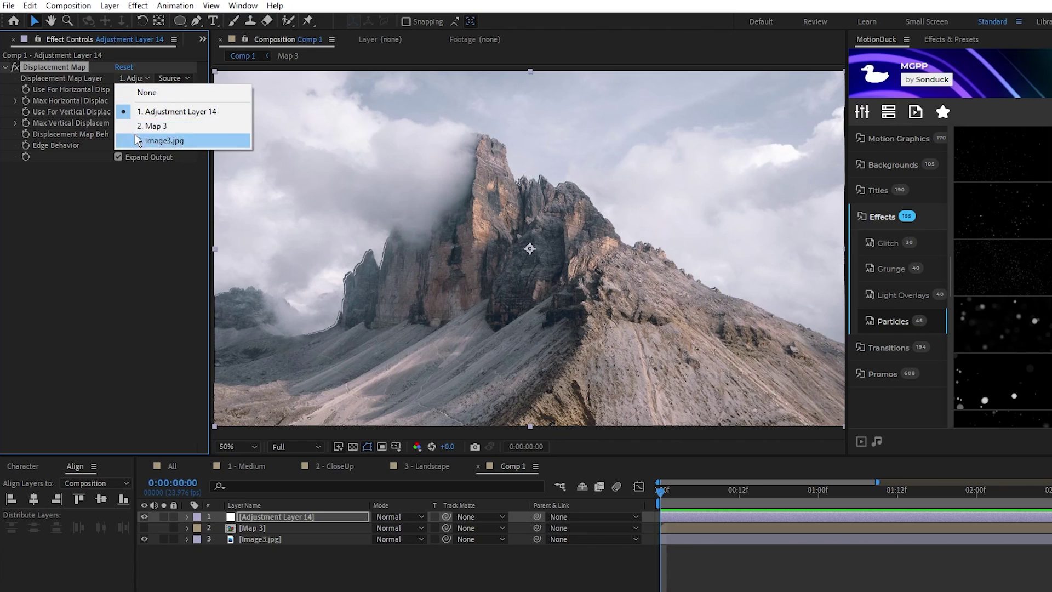
left_click(192, 125)
left_click(143, 90)
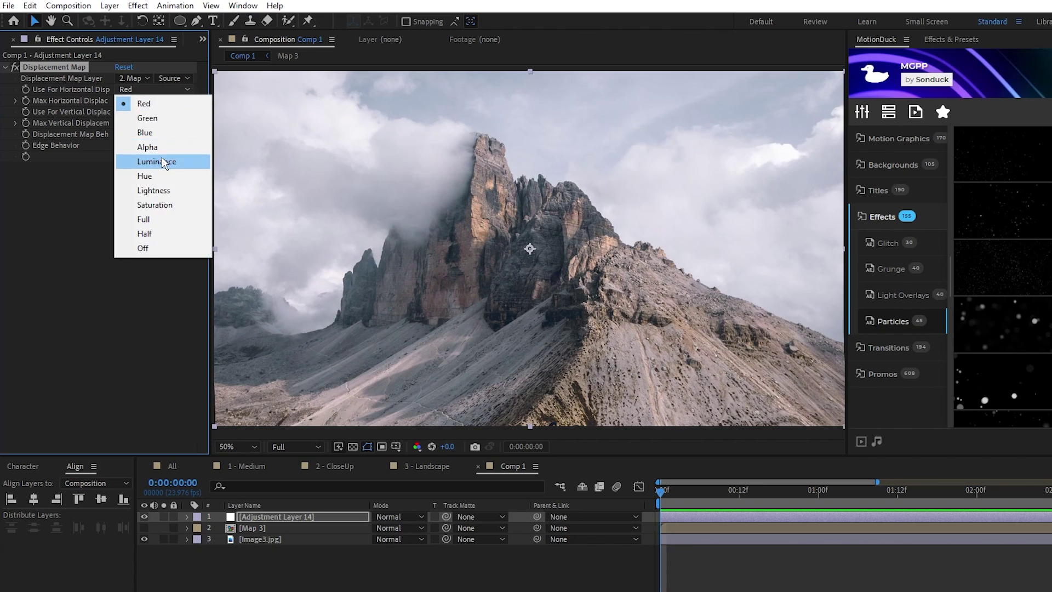
left_click(162, 157)
left_click(143, 111)
left_click(156, 183)
left_click(140, 134)
left_click(150, 164)
left_click(118, 146)
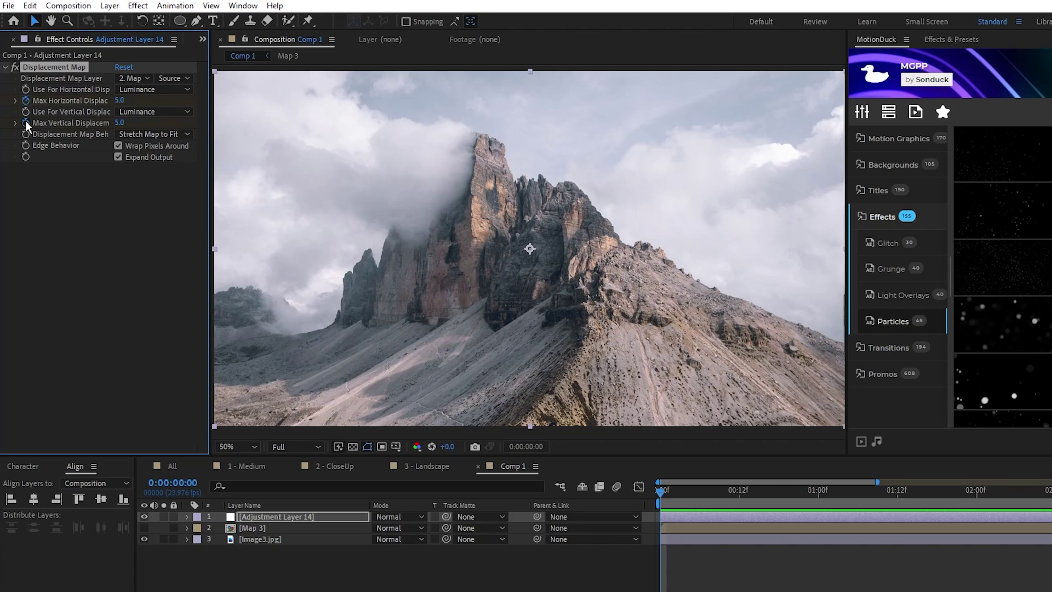
Animate Max Displacement from -22/16 at the start to 35/-21 at two seconds, and preview it
key("u")
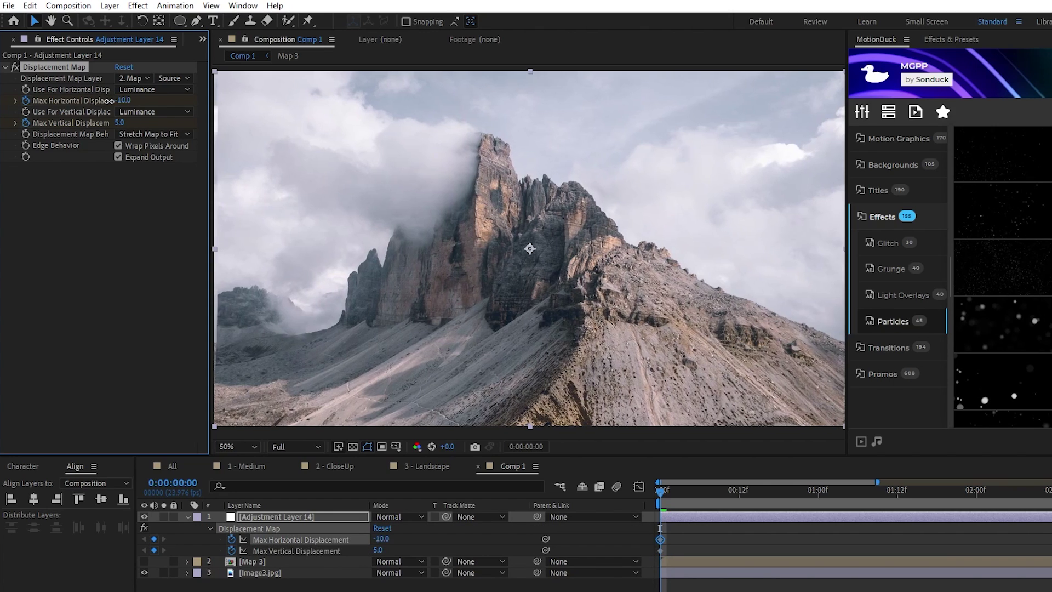
left_click_drag(117, 122, 144, 133)
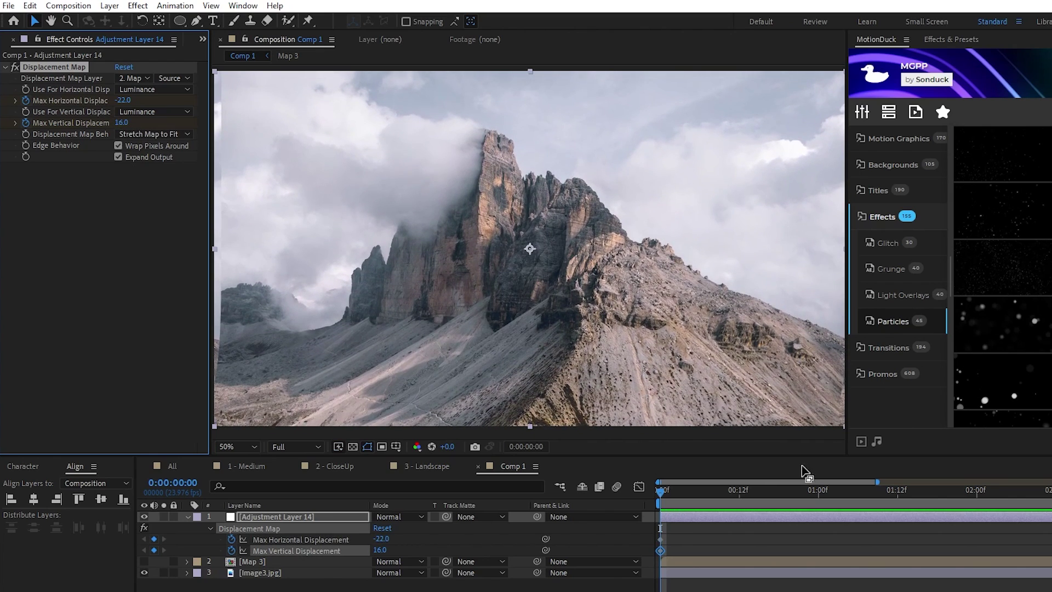
left_click_drag(124, 104, 104, 126)
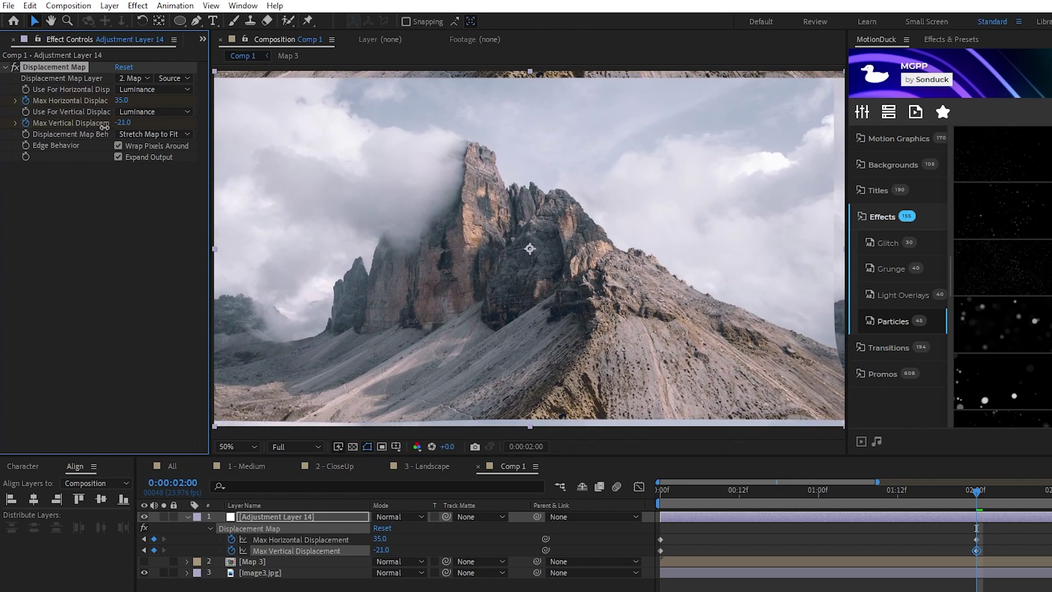
left_click(965, 492)
key("space")
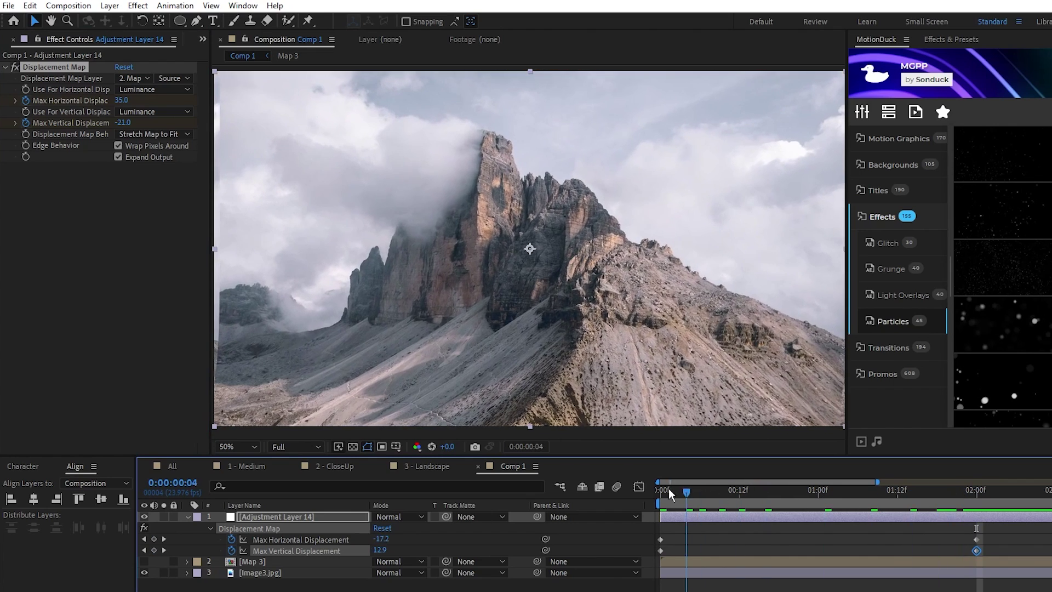
key("space")
At the timeline start, add a null object and parent layers 2–4 to Null 22
key("Home")
left_click(188, 516)
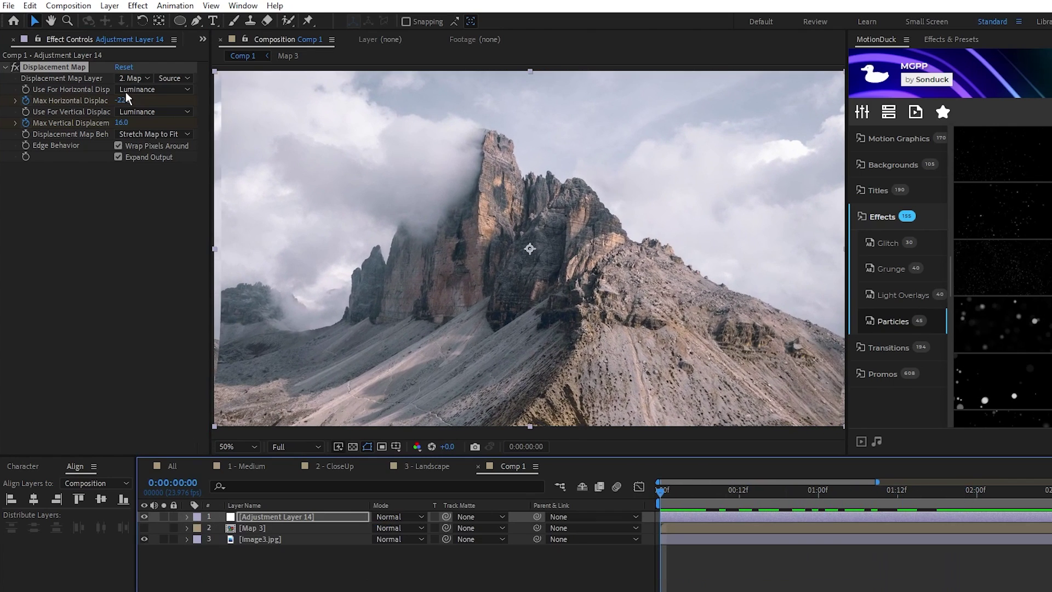
left_click(109, 6)
mouse_move(274, 17)
left_click(351, 79)
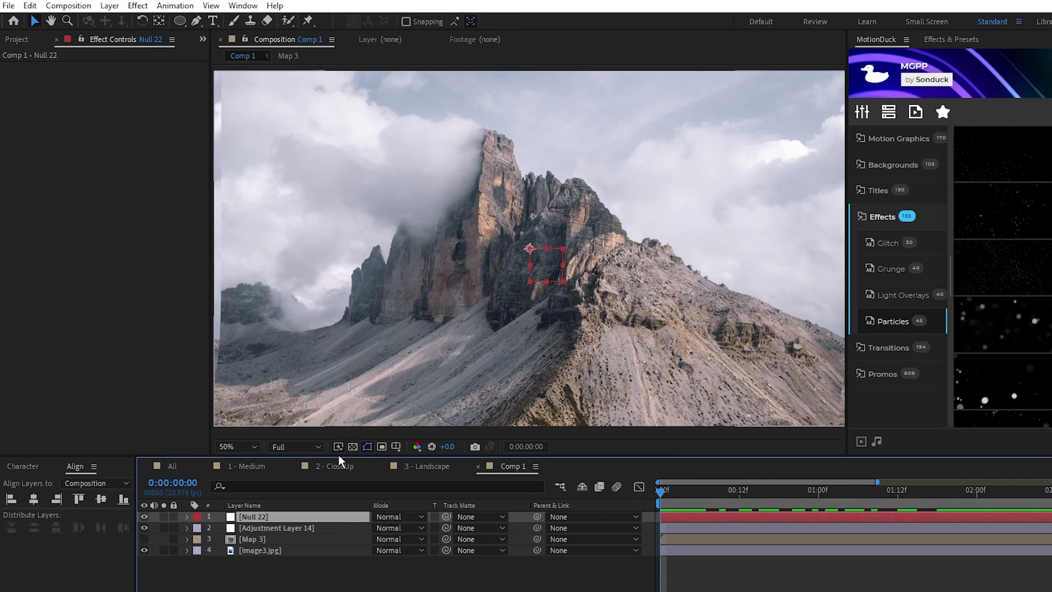
left_click(277, 528)
left_click(260, 550, "shift")
left_click_drag(537, 539, 258, 518)
Keyframe Null 22's scale from 106% at 0:00 to 116% at two seconds
left_click(253, 517)
key("s")
left_click_drag(393, 527, 423, 529)
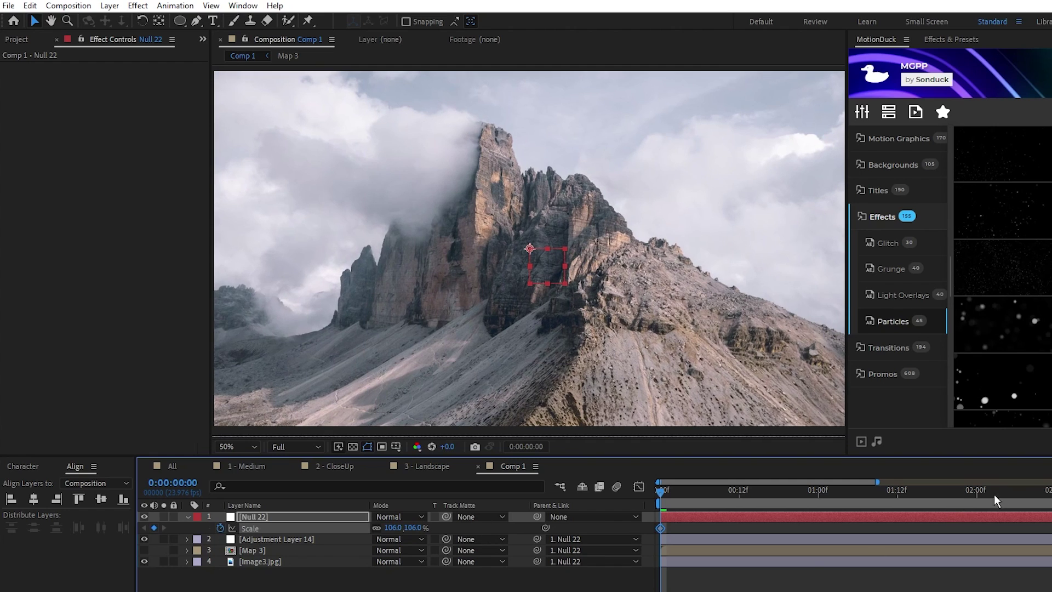
left_click(976, 490)
type("116")
key("Return")
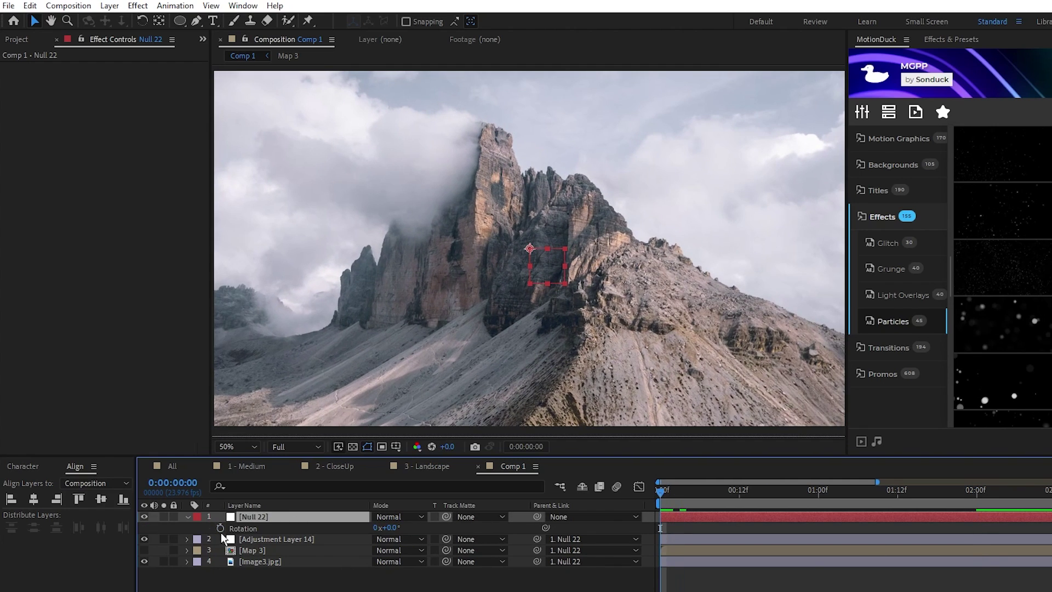
Keyframe the null's rotation to -3° at the two-second mark
key("r")
left_click(980, 496)
type("-8")
key("Return")
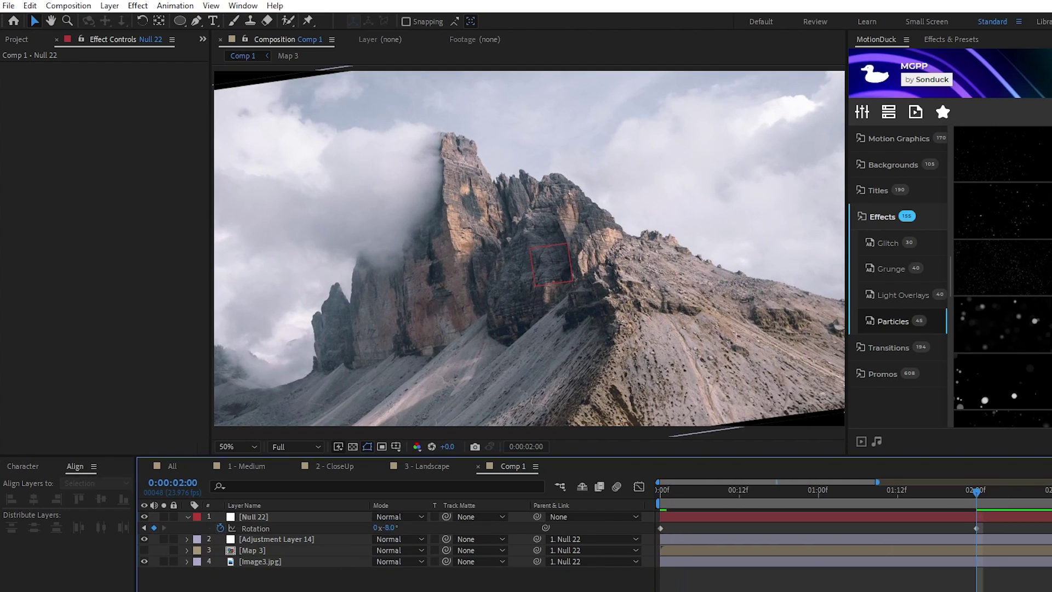
left_click_drag(390, 529, 397, 531)
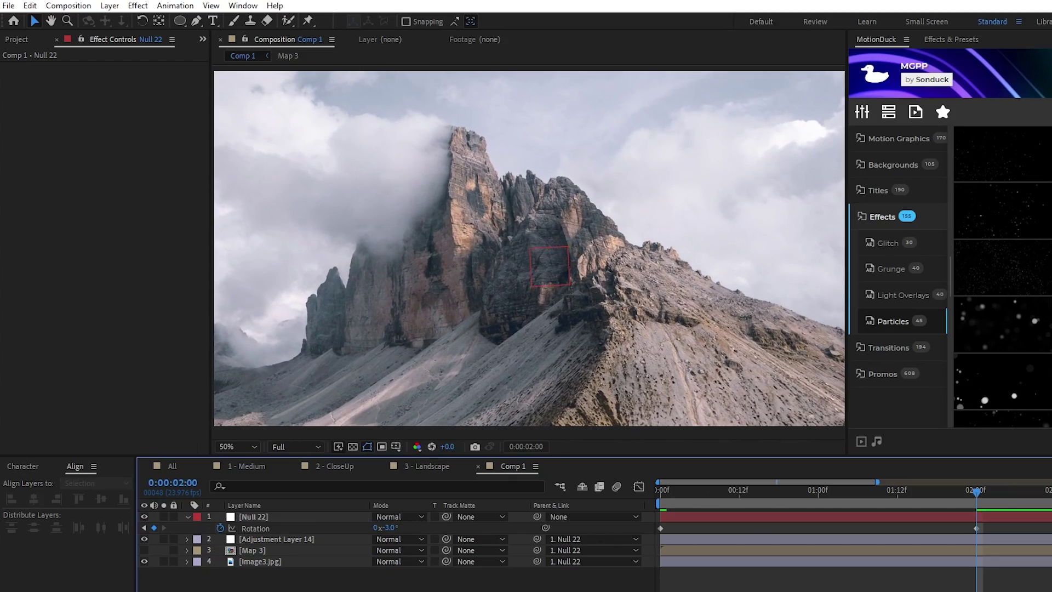